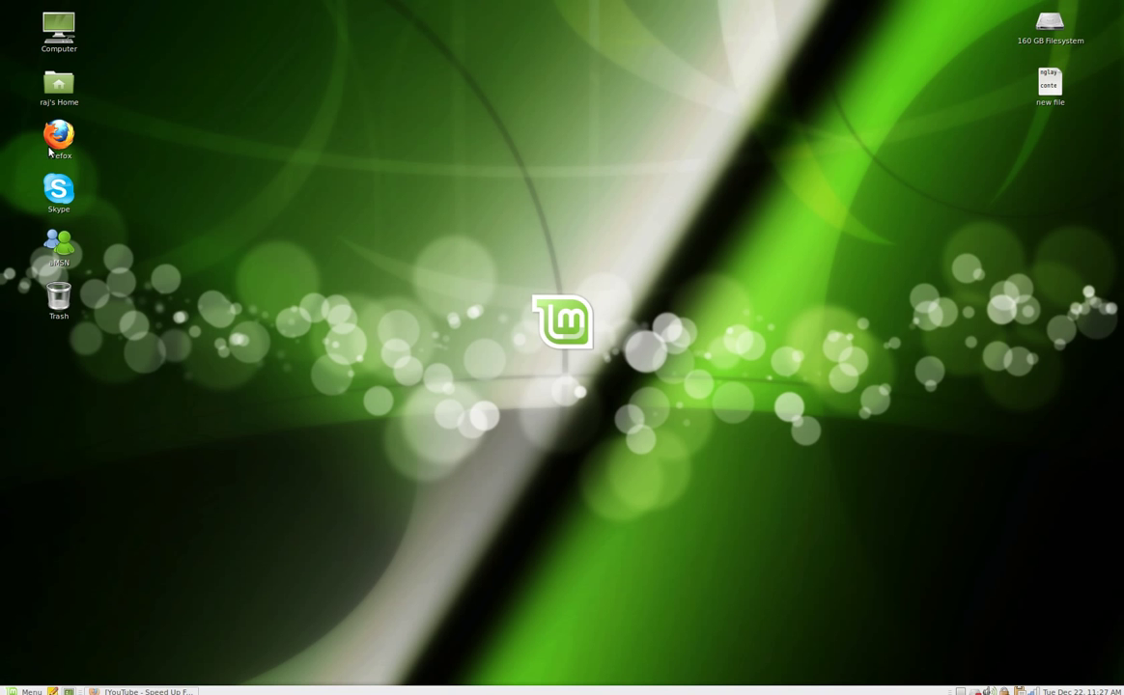
Restore the YouTube Firefox window and replace its web address with about:config.
click(130, 691)
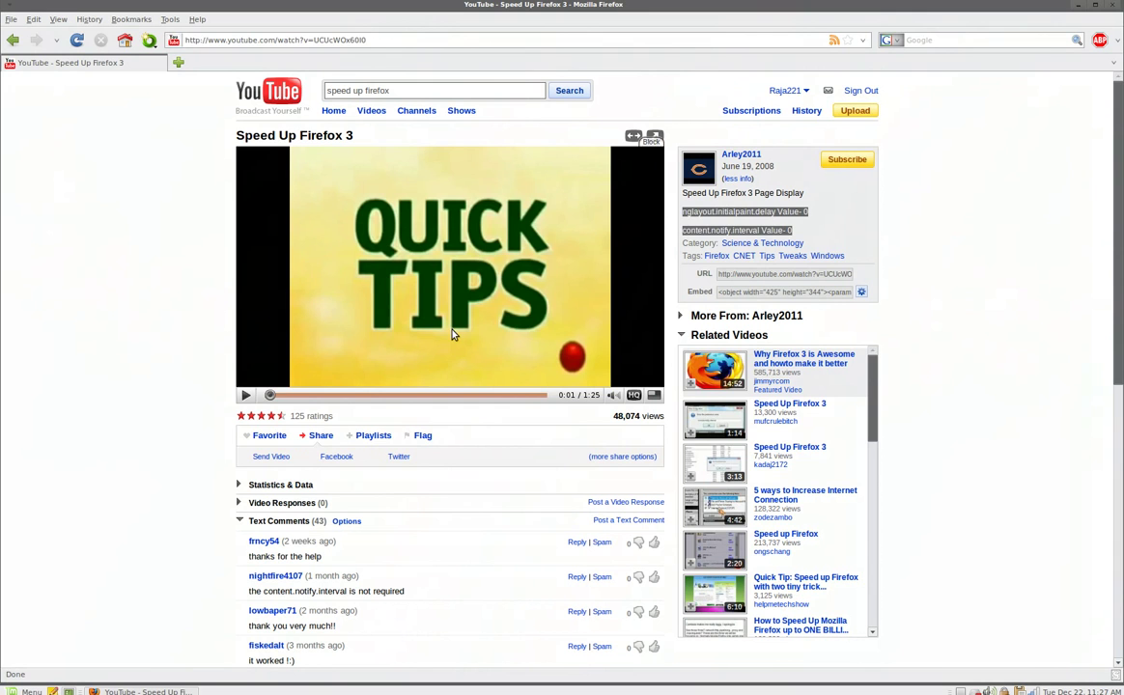
click(395, 39)
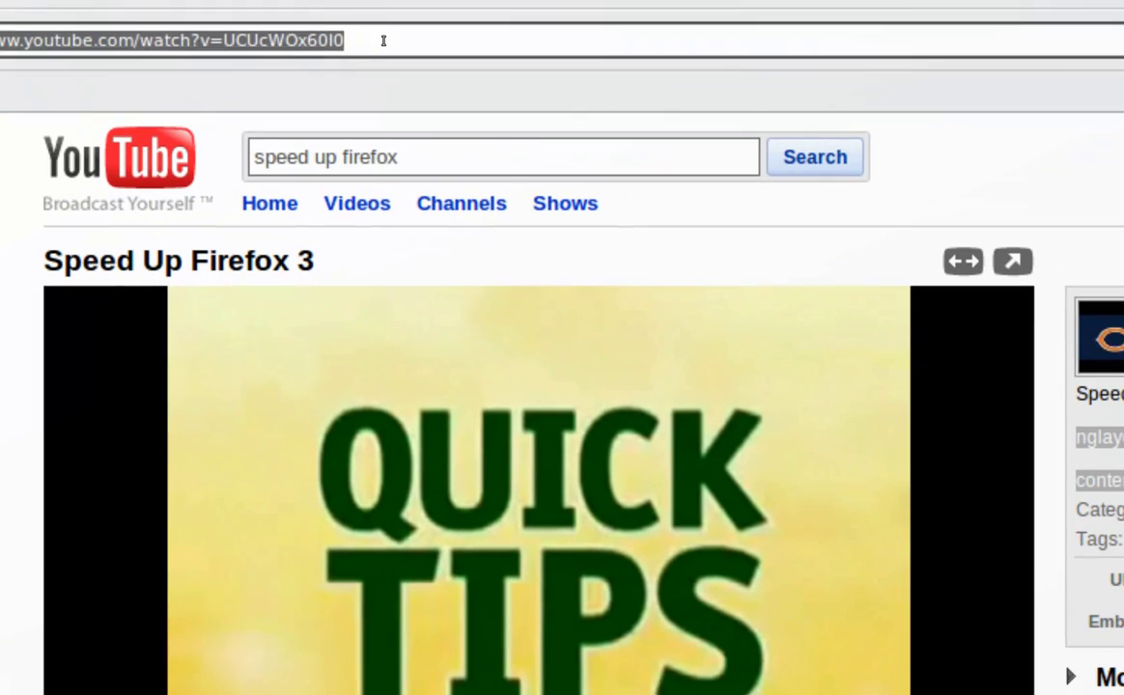
click(444, 55)
triple_click(382, 41)
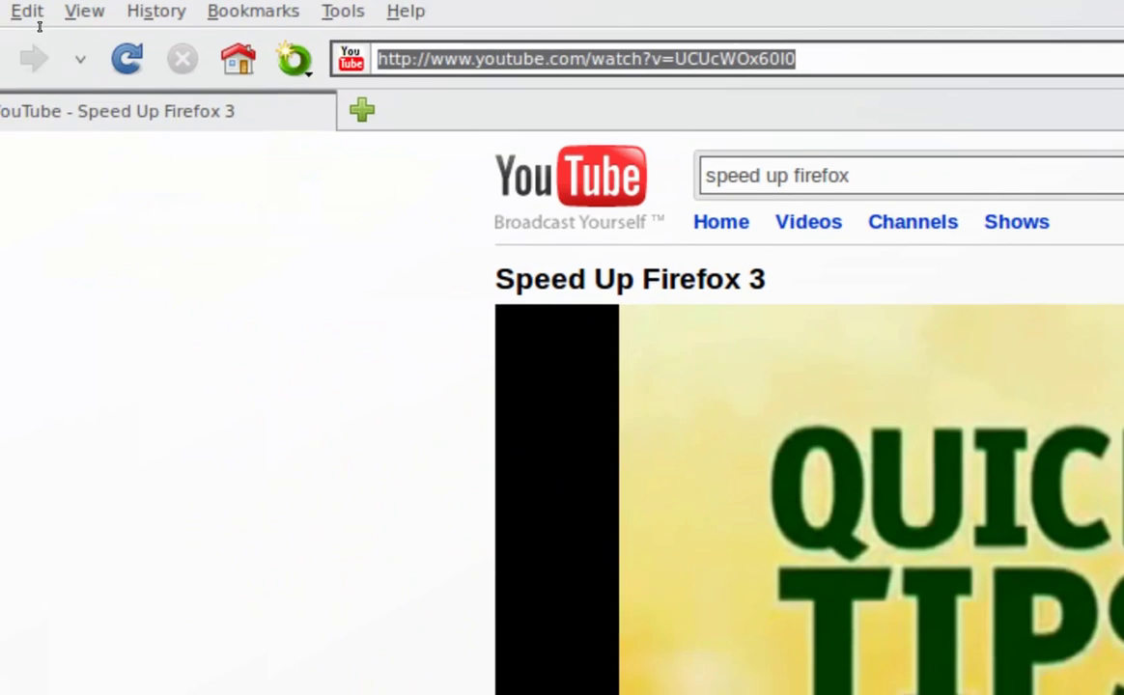
key(BackSpace)
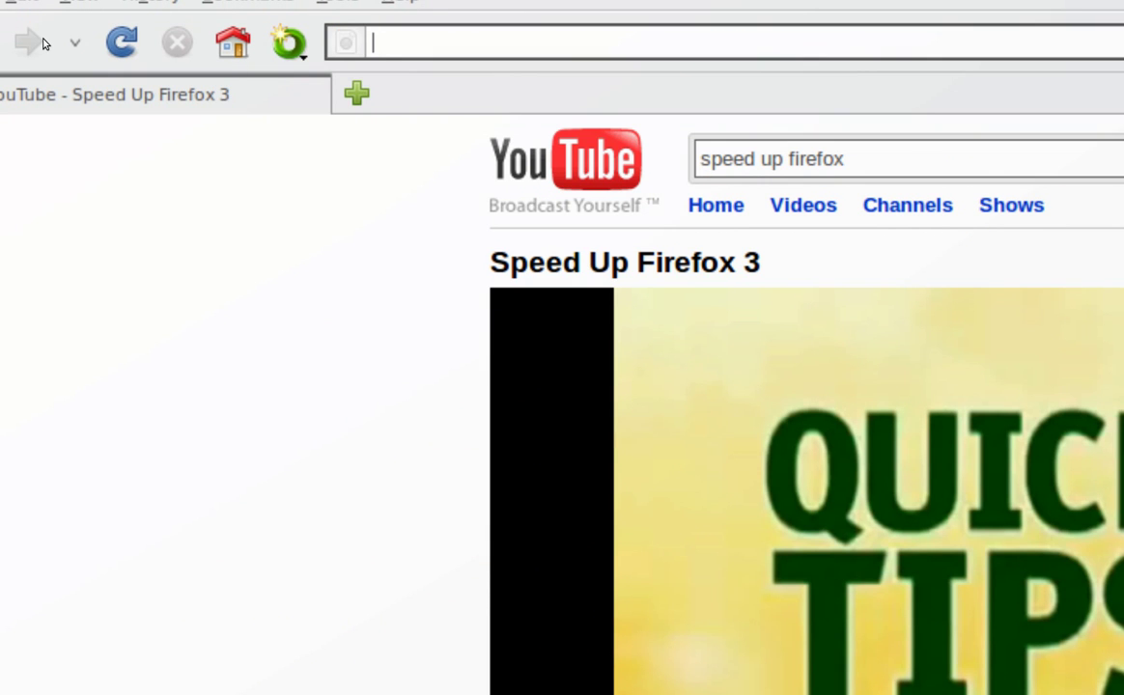
text(about:conf)
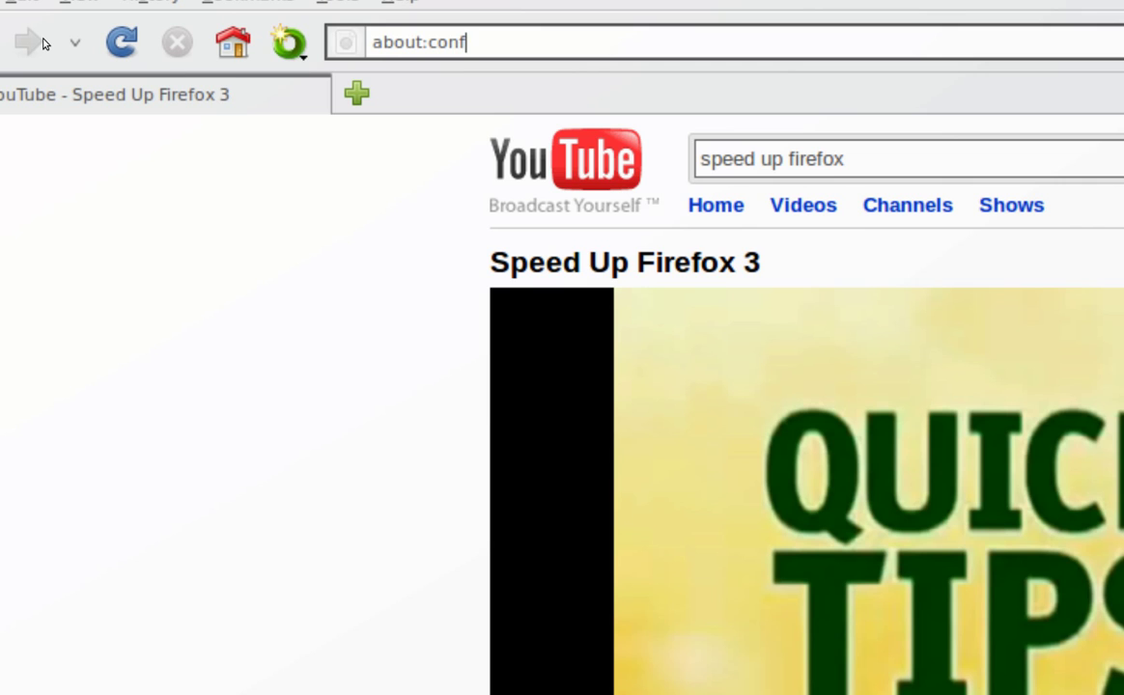
text(ig)
Load about:config and filter the preferences by 'pipelining'.
key(Return)
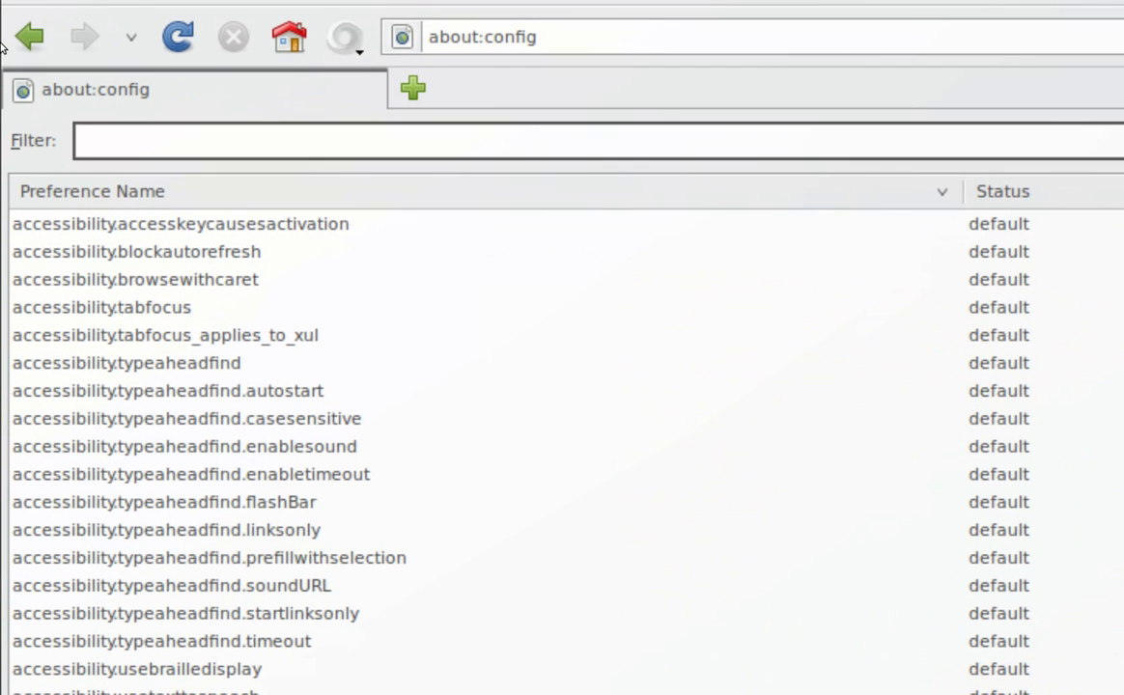
text(pipelining)
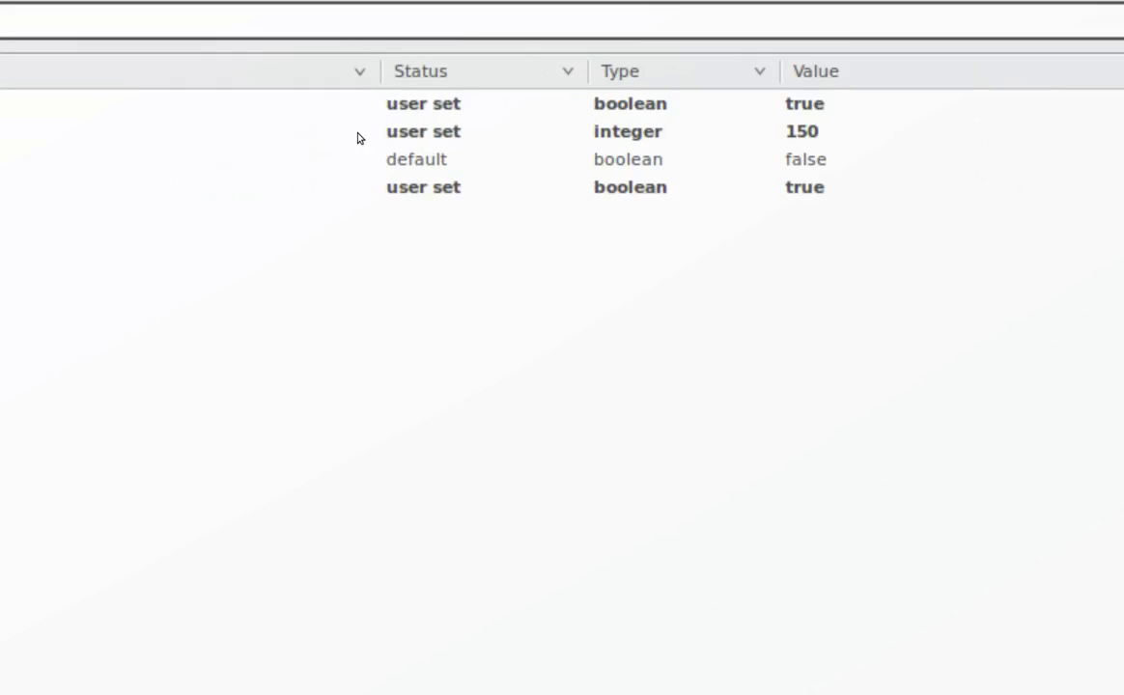
Confirm network.http.pipelining.maxrequests stays at 150, then clear the 'pipelining' filter.
double_click(58, 138)
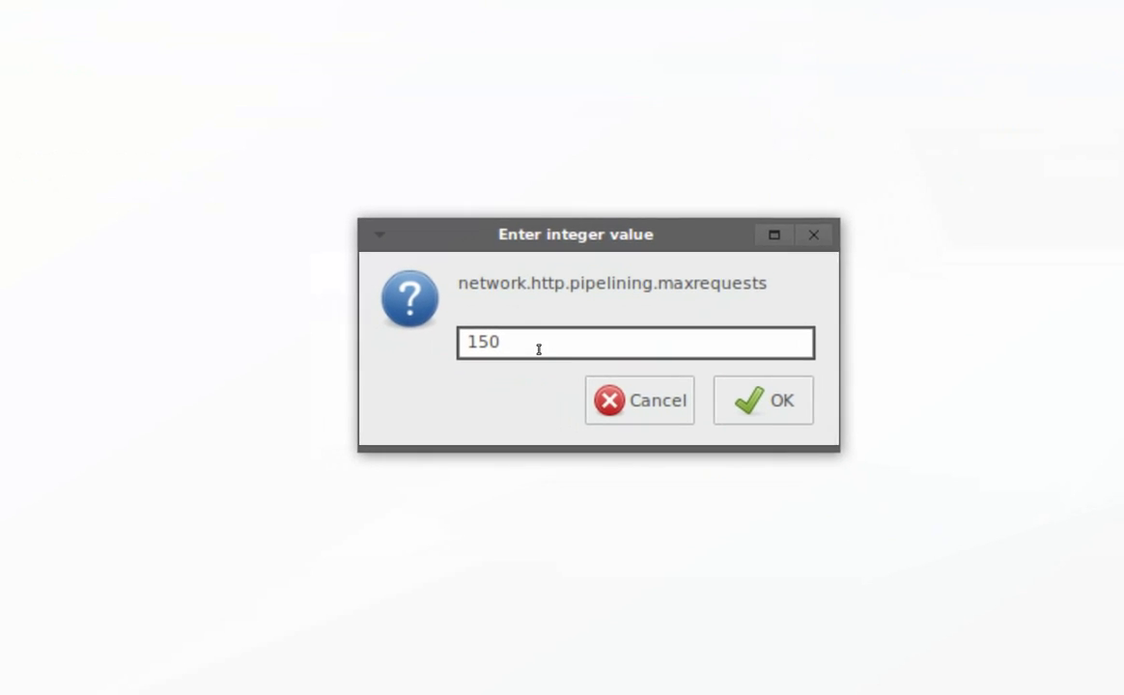
click(755, 400)
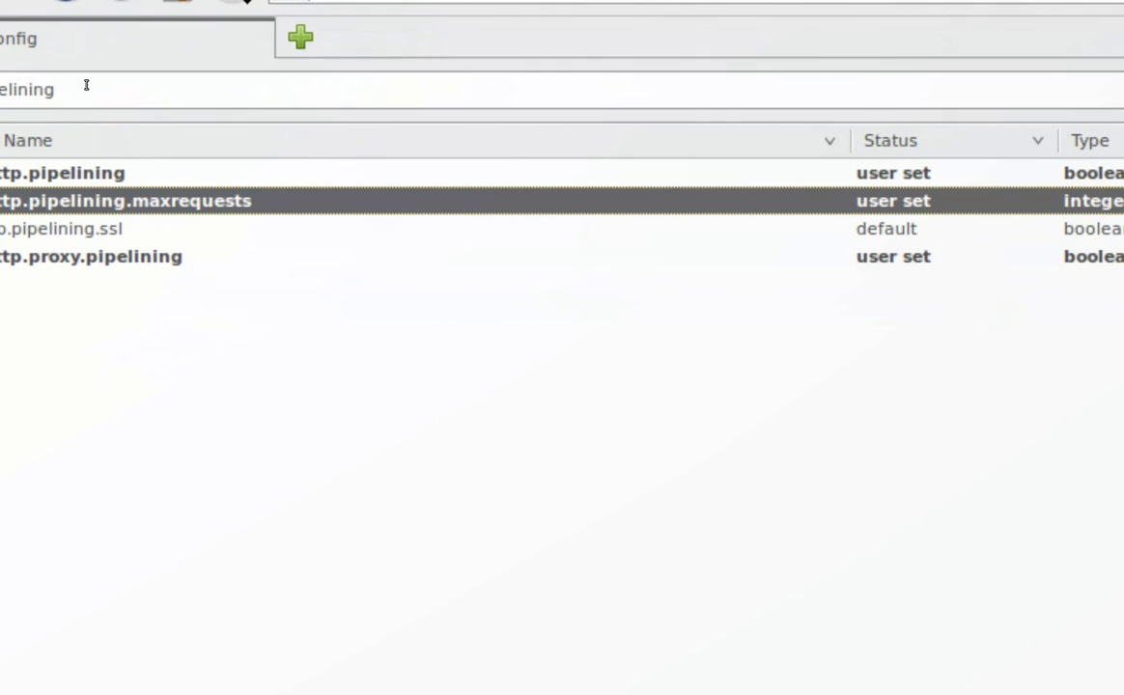
double_click(86, 85)
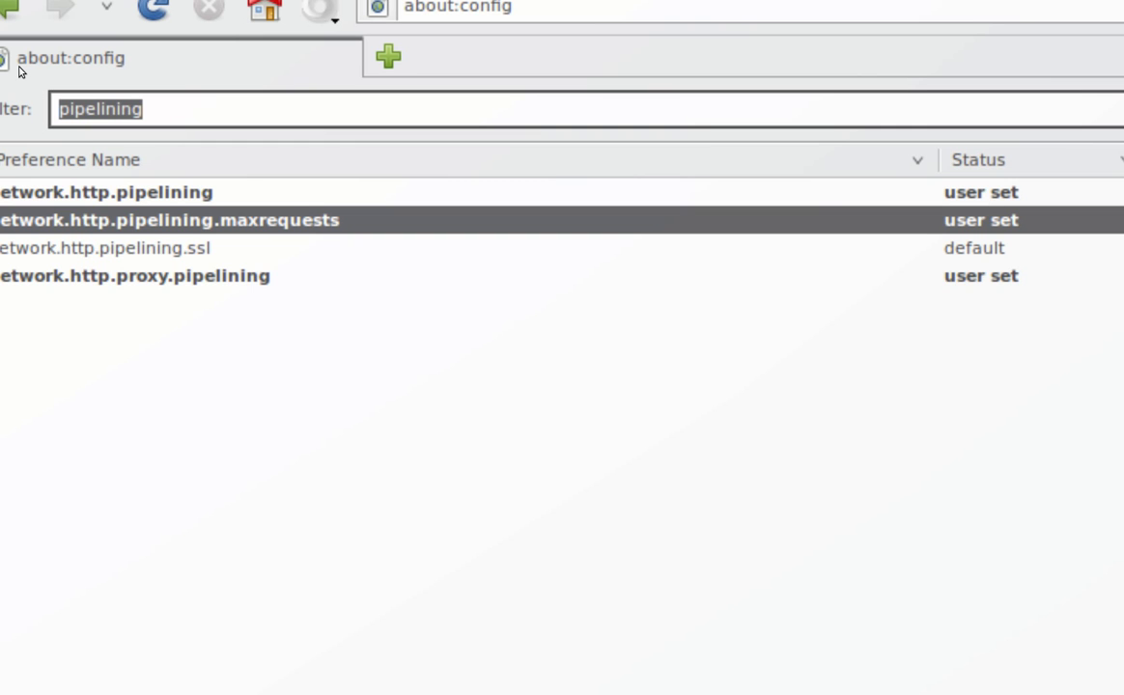
key(BackSpace)
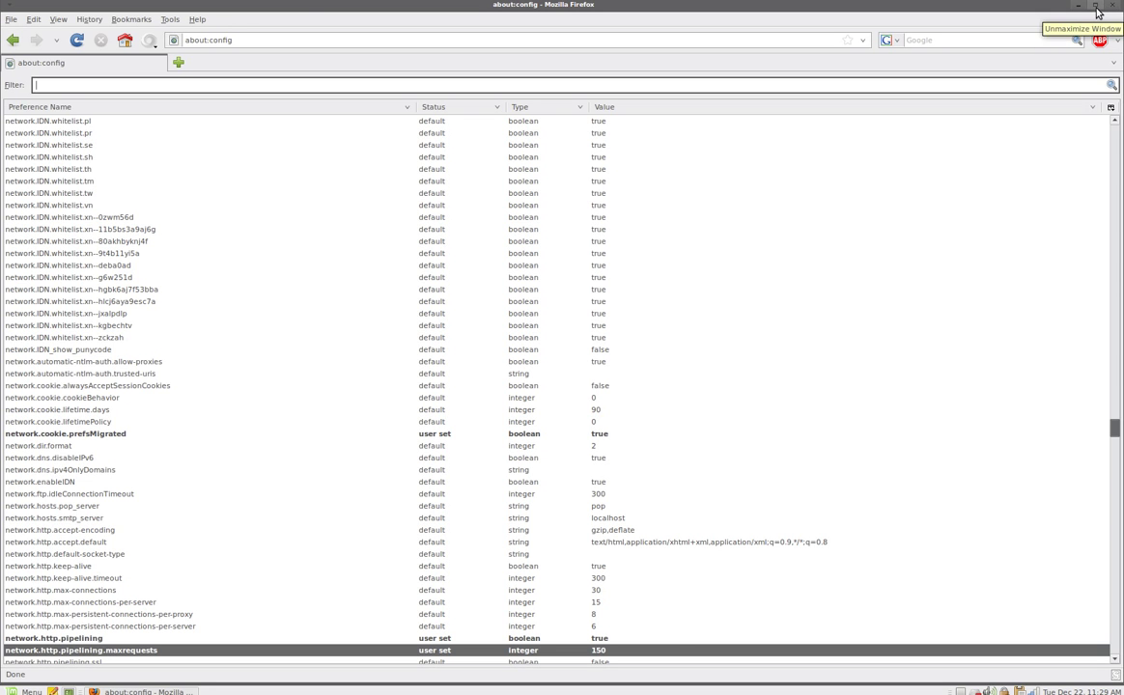
Unmaximise Firefox, open the desktop notes file in gedit, and place about:config beside it.
click(1094, 5)
double_click(1049, 85)
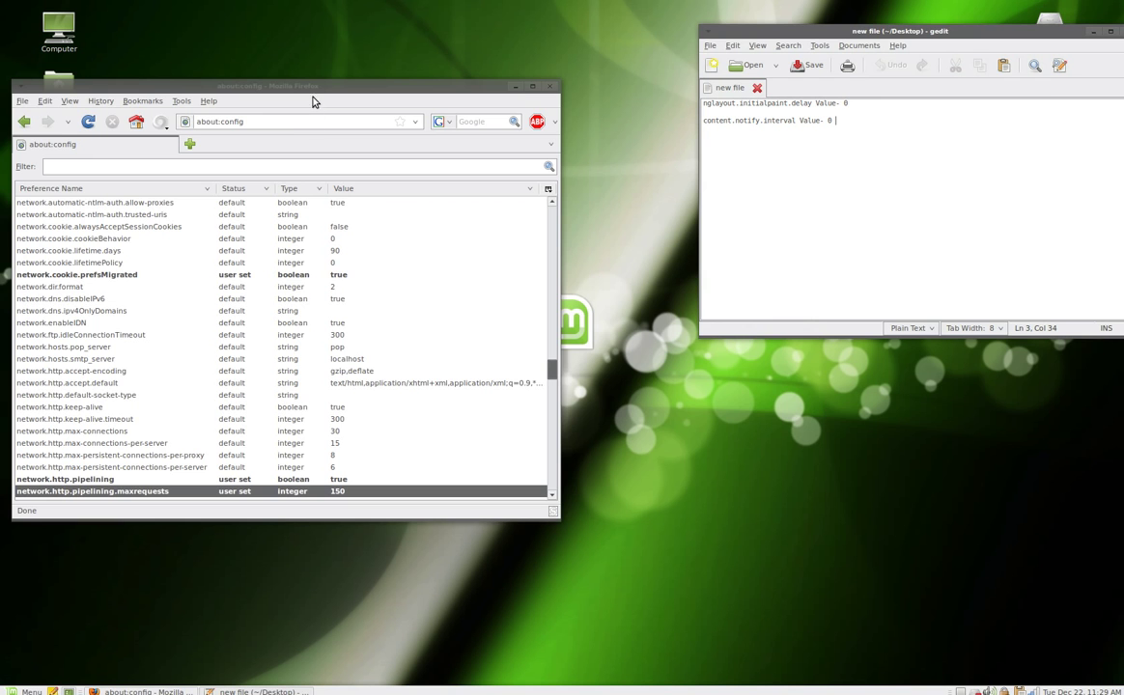
drag(313, 87, 490, 36)
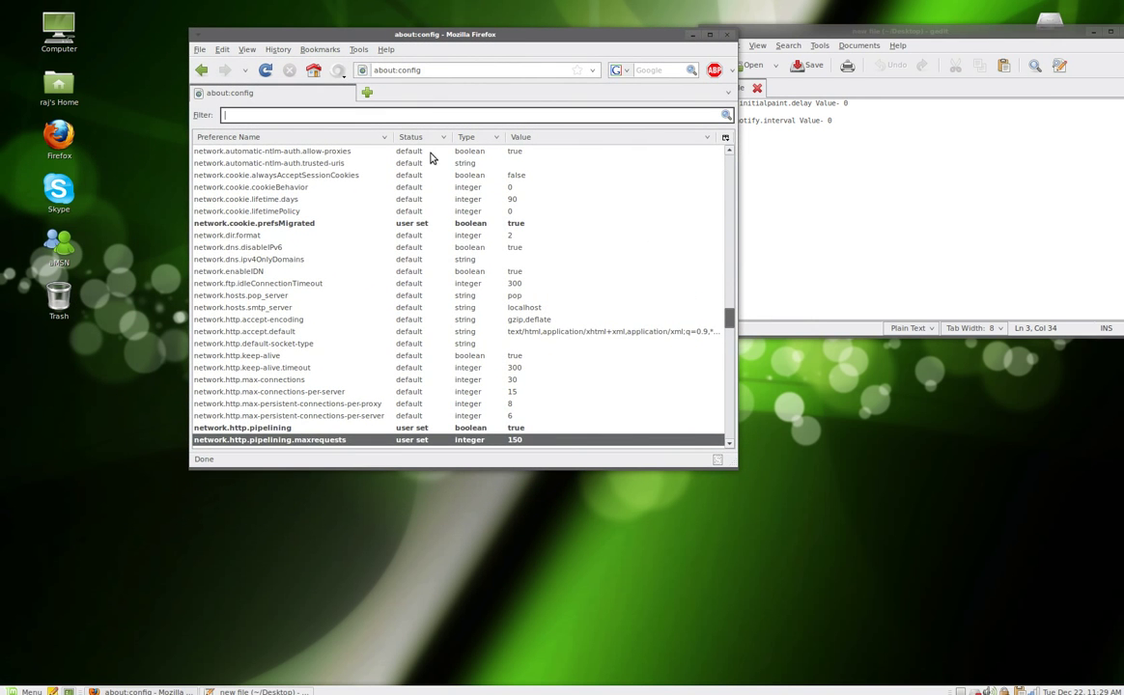
Browse the preference list for nglayout entries and view the new-preference context options.
scroll(299, 182, up, 1)
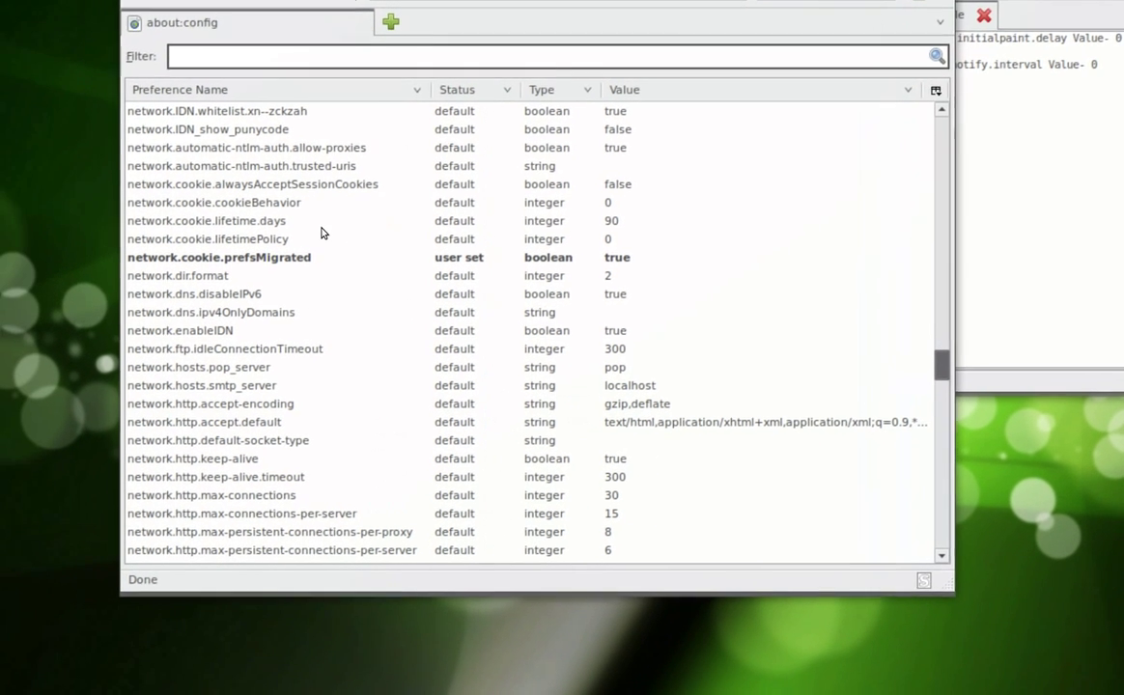
click(217, 207)
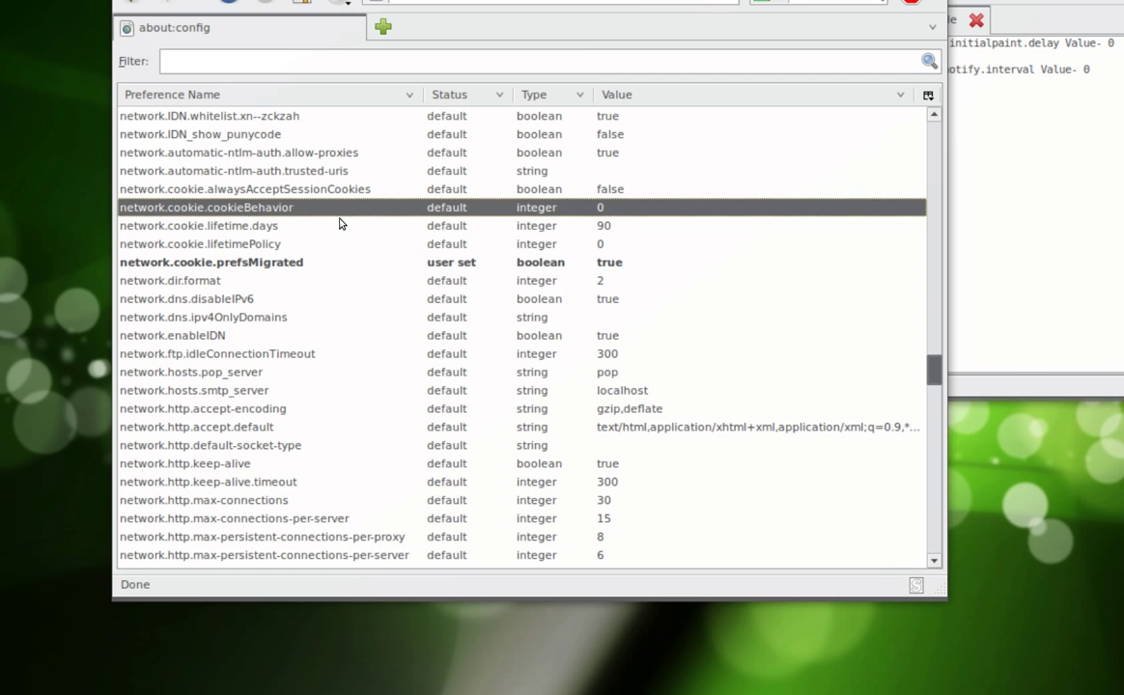
text(ng)
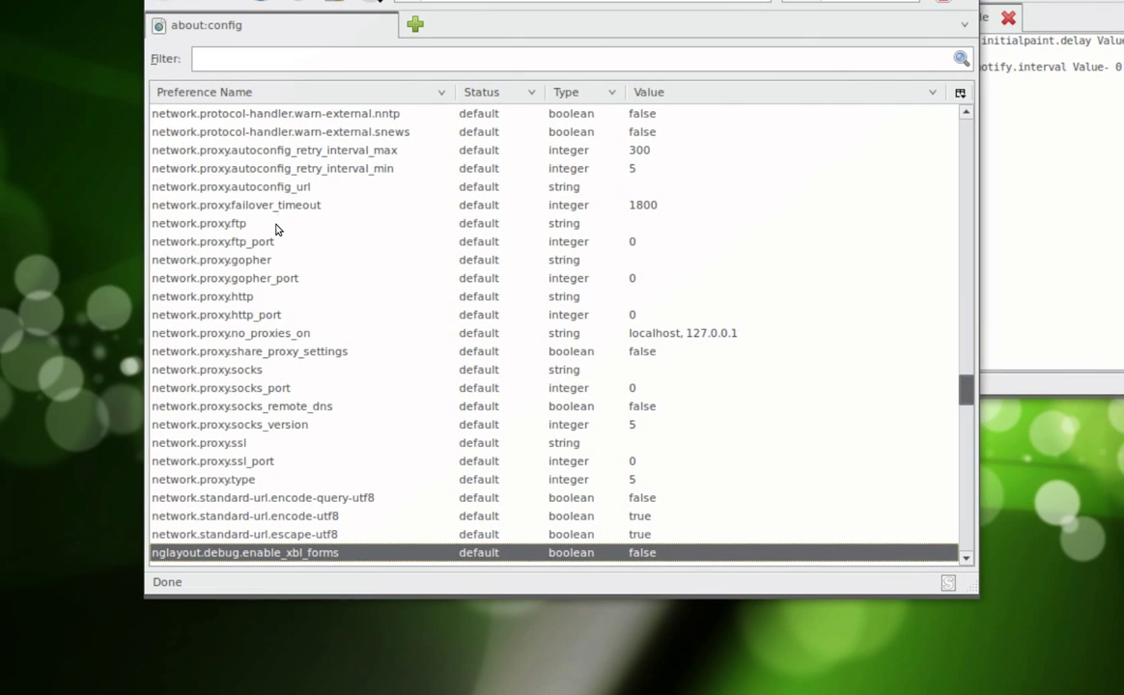
text(l)
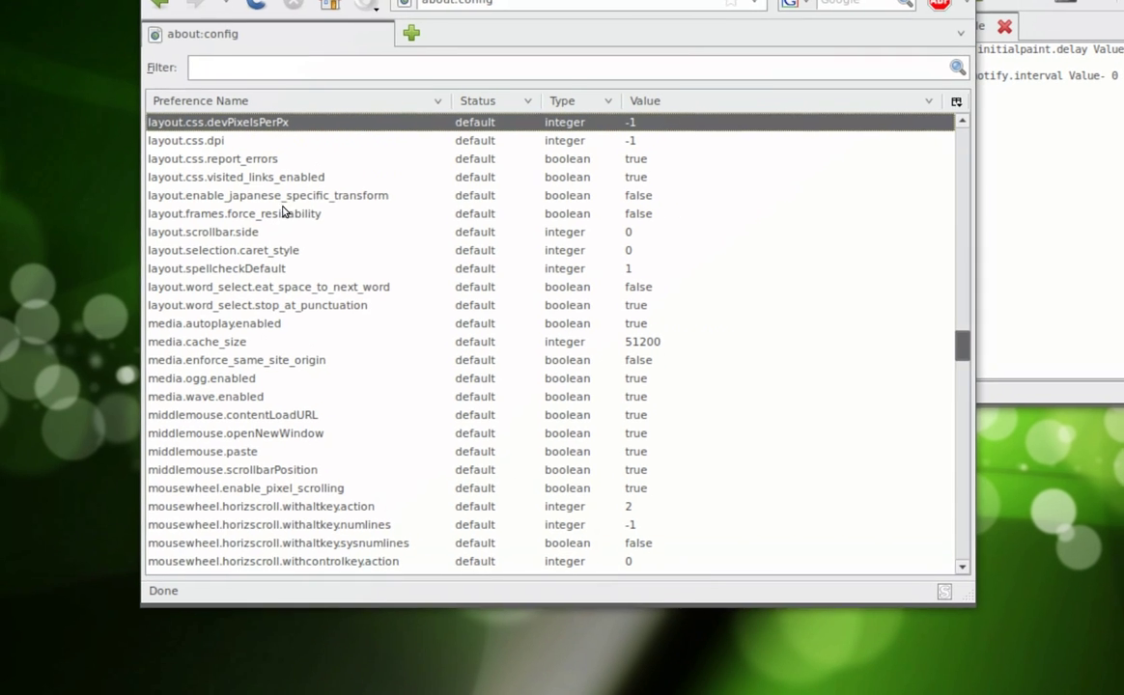
right_click(282, 187)
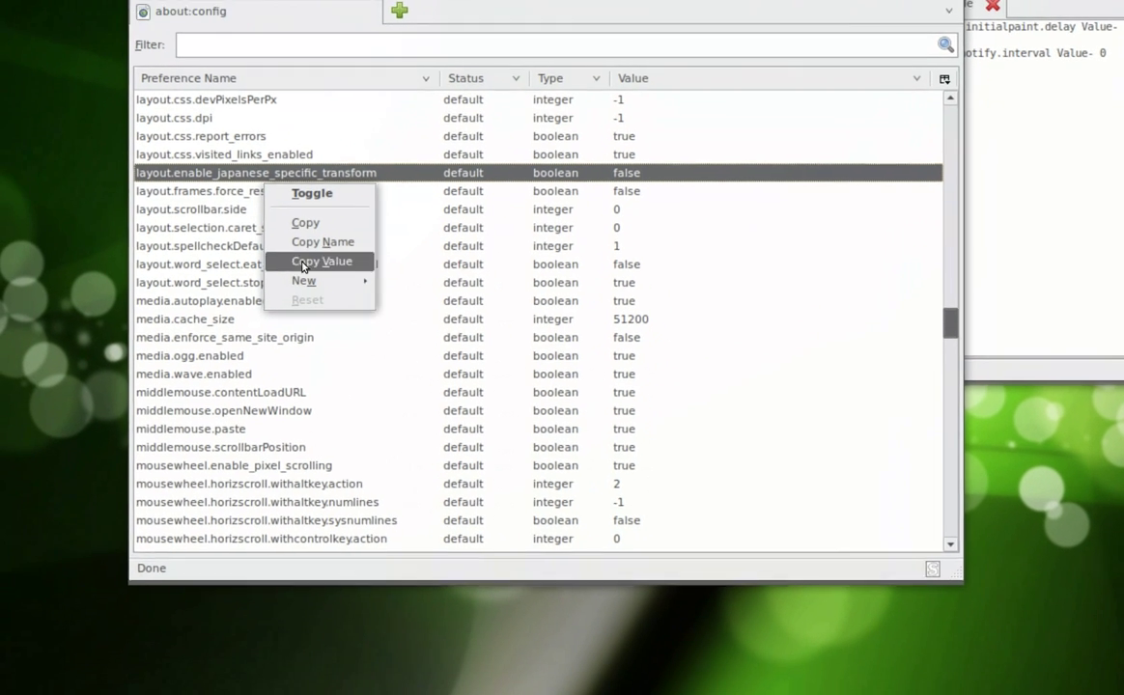
mouse_move(303, 281)
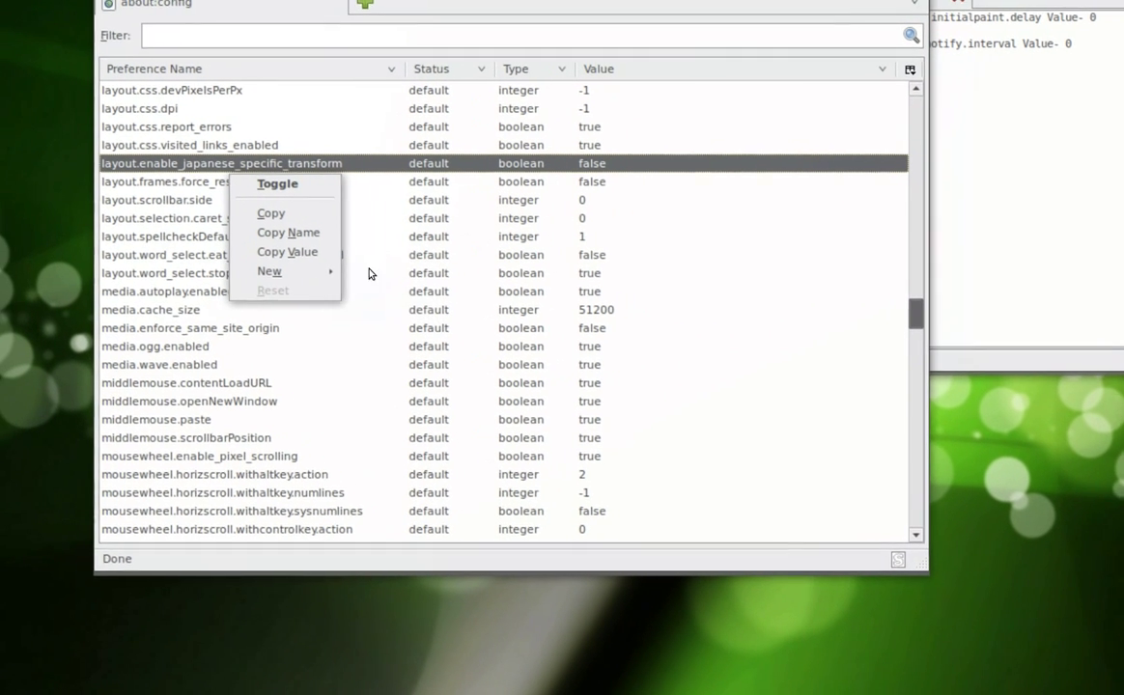
mouse_move(367, 273)
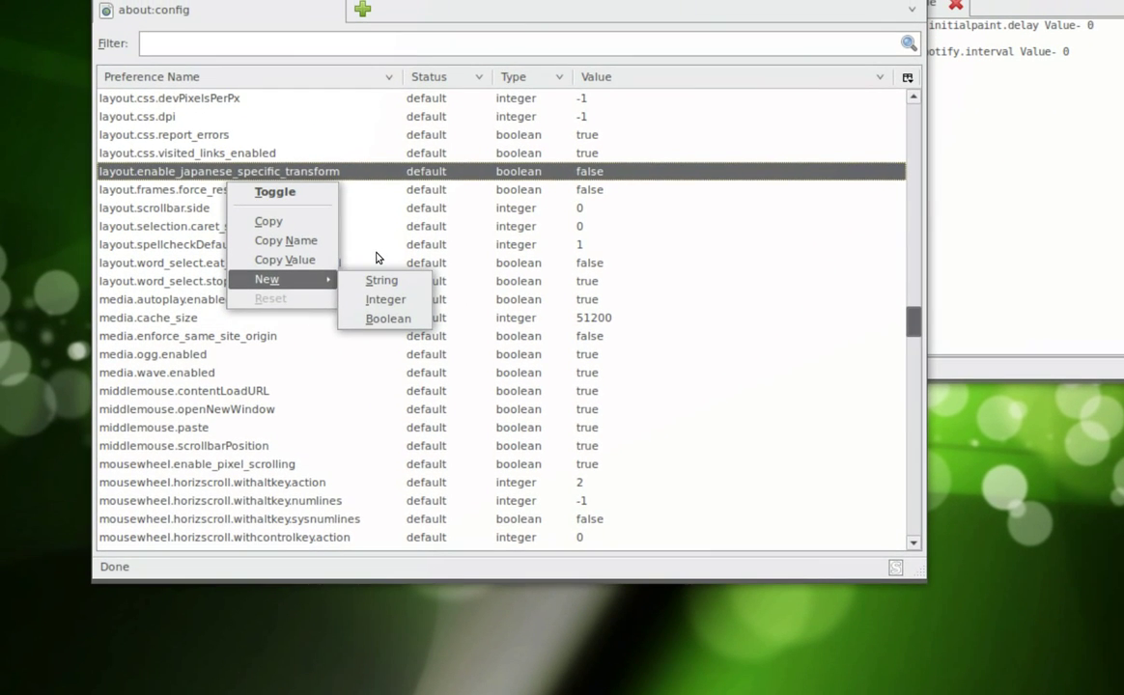
key(Escape)
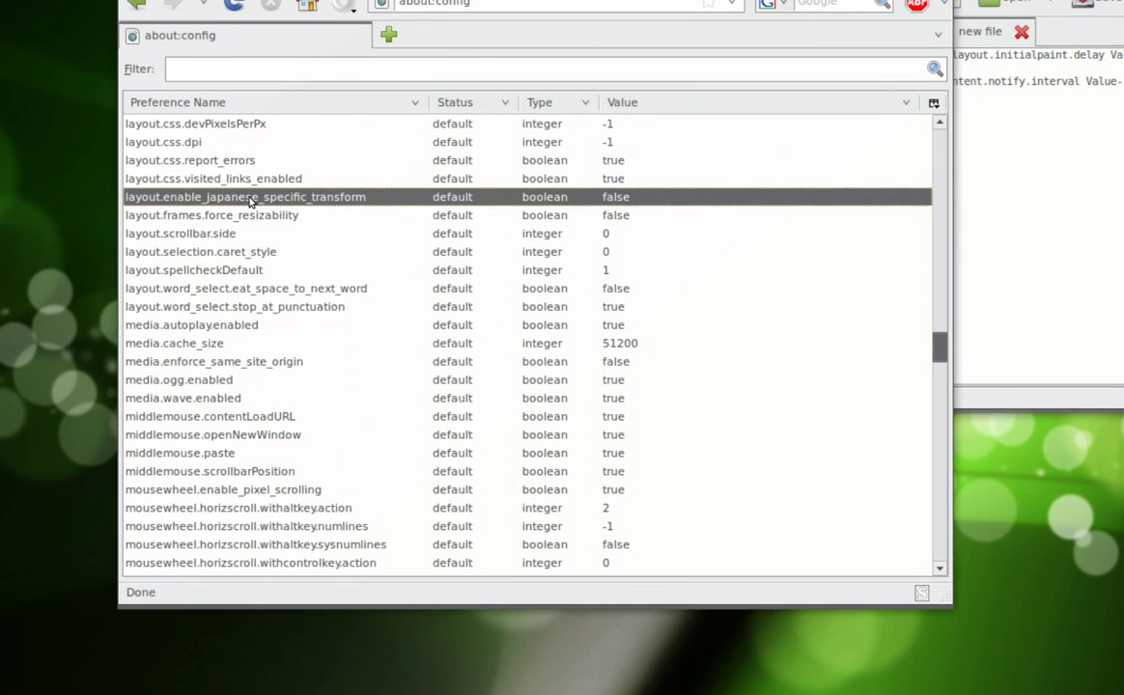
text(ng)
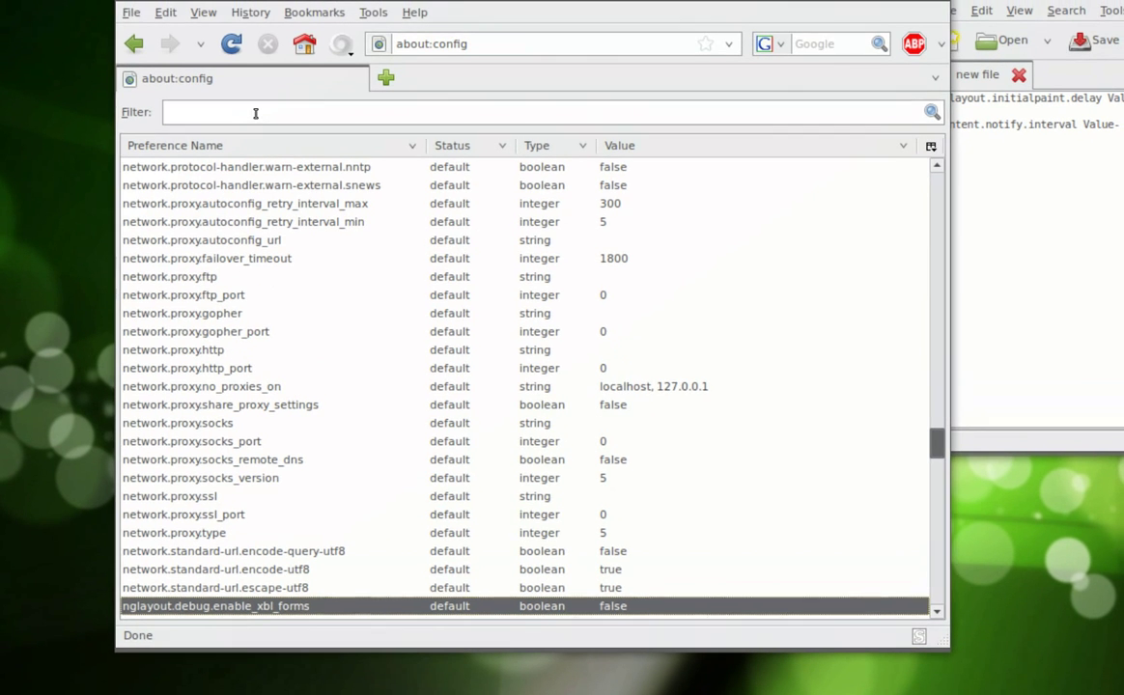
Filter by 'nglayout.initial' and select nglayout.initialpaint.delay, a user-set string with value 0.
click(263, 74)
text(nglayout)
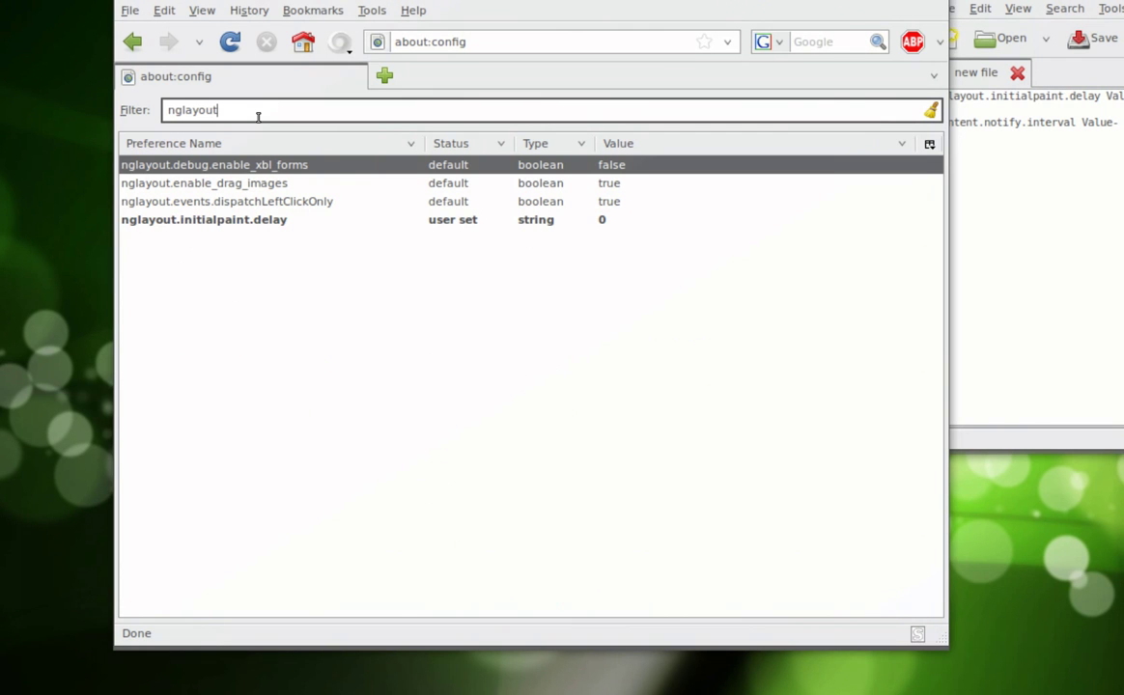
text(.initial)
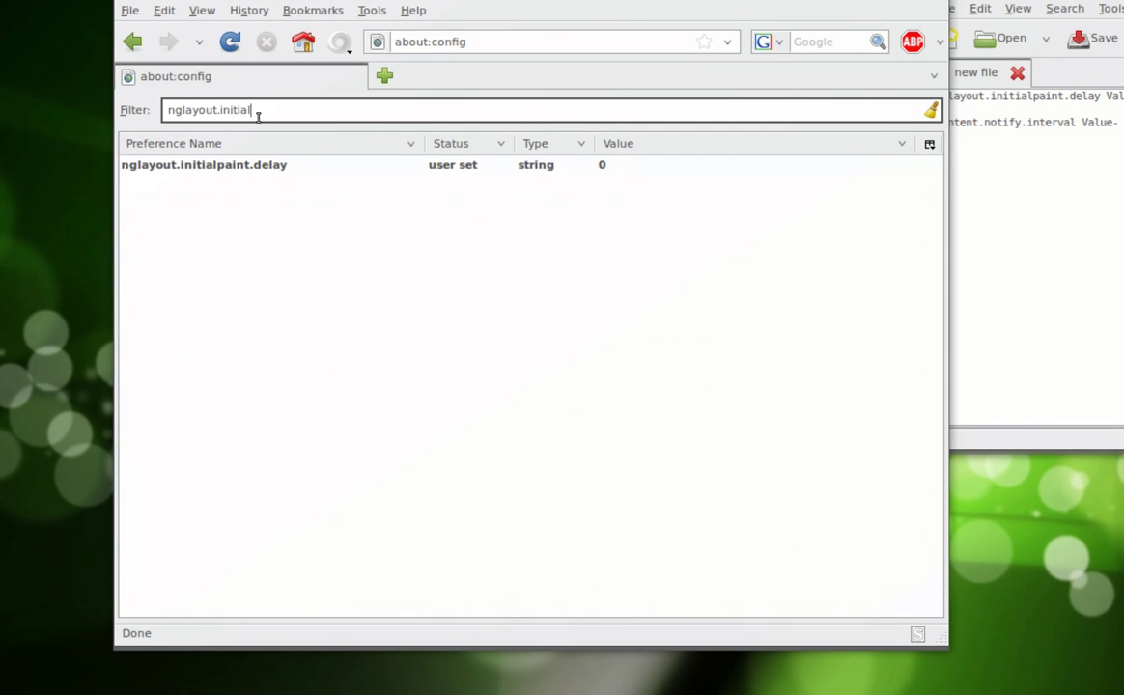
click(245, 164)
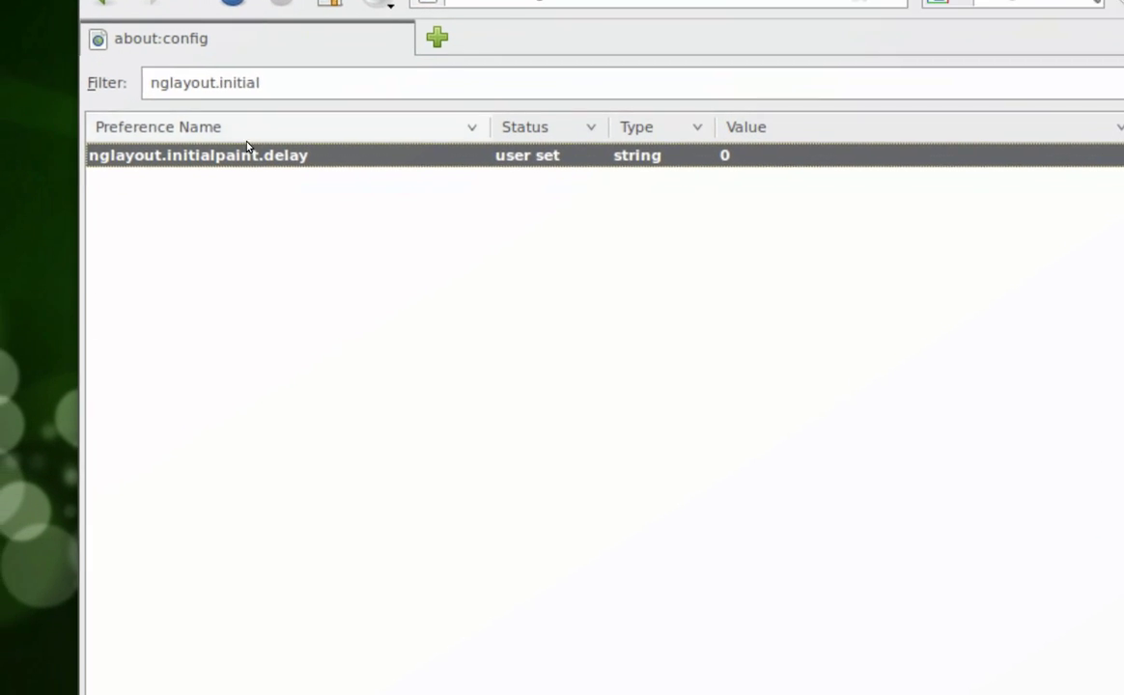
drag(263, 112, 137, 135)
key(BackSpace)
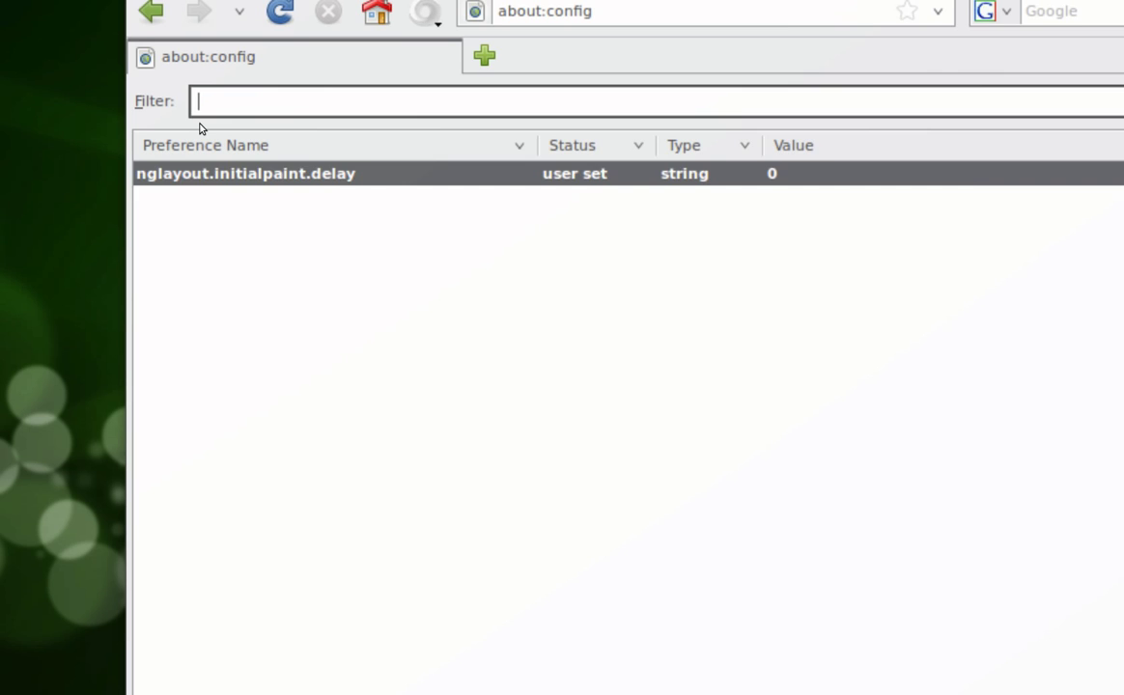
right_click(216, 324)
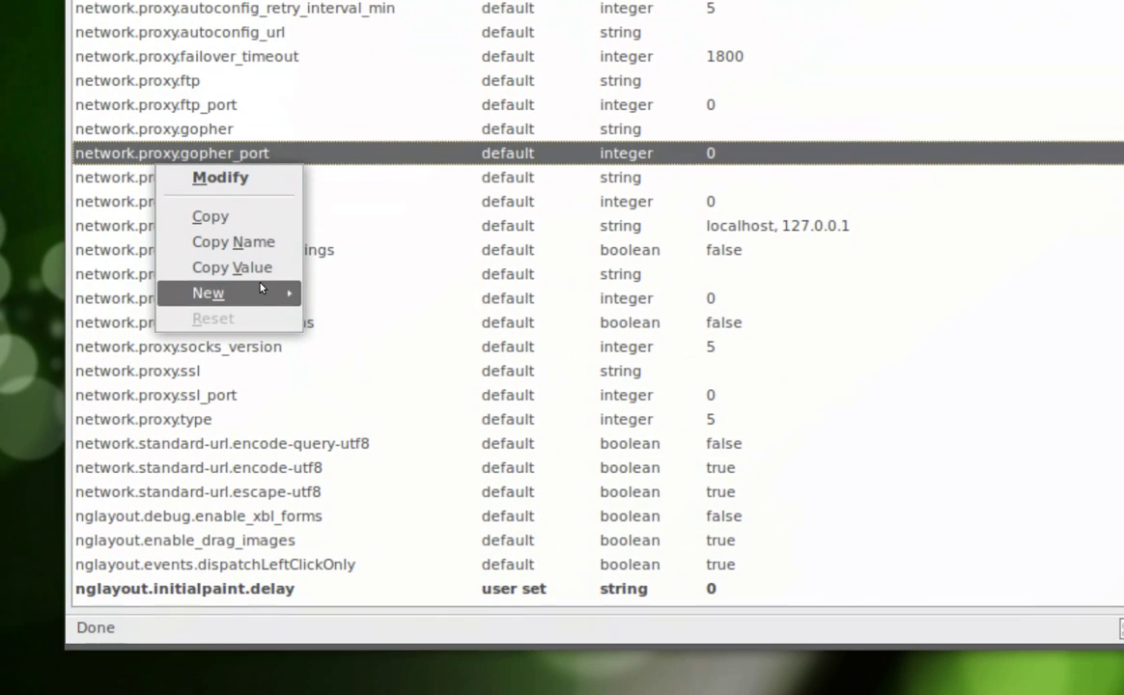
mouse_move(259, 287)
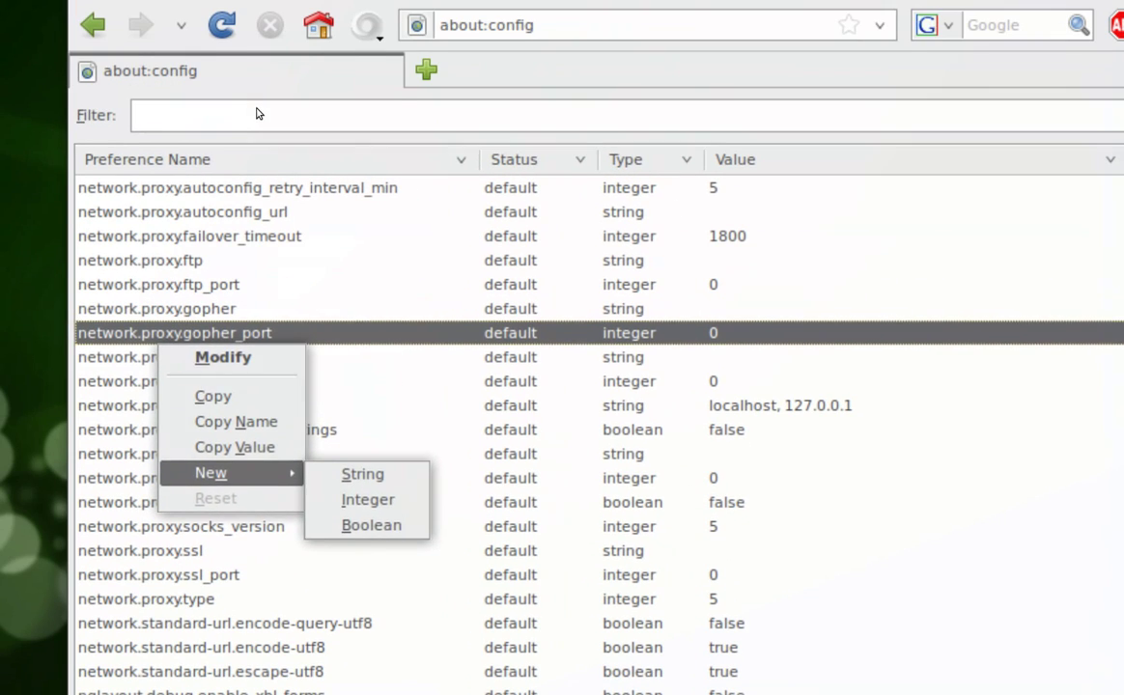
click(259, 111)
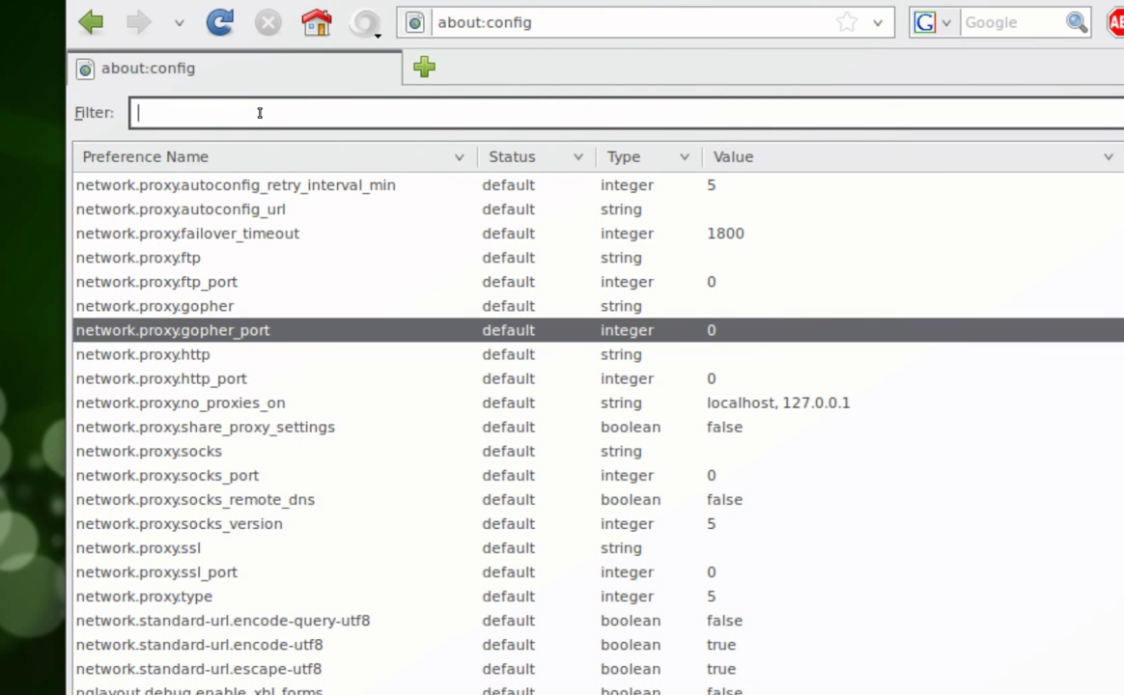
text(nglayout.)
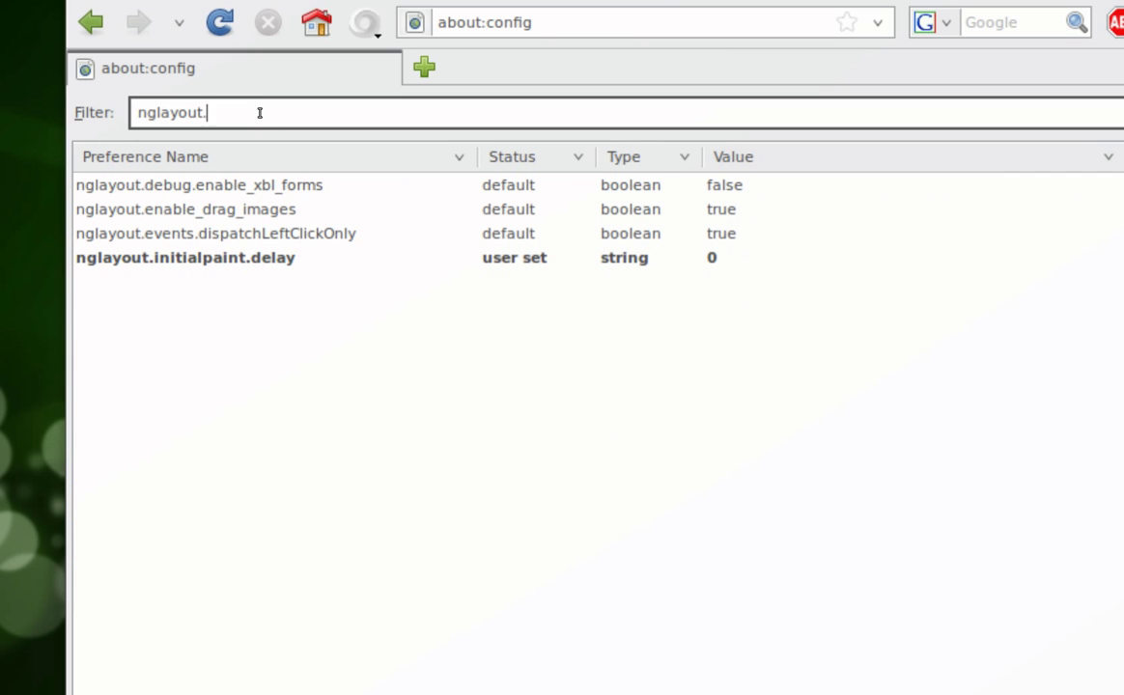
text(inita)
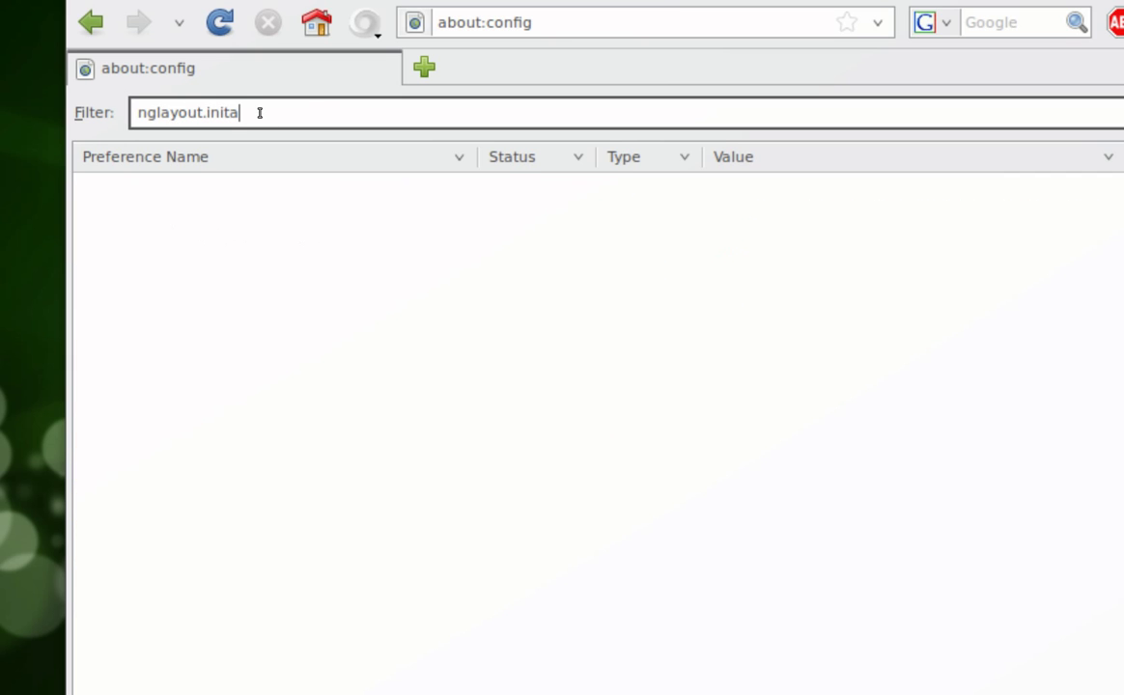
key(BackSpace)
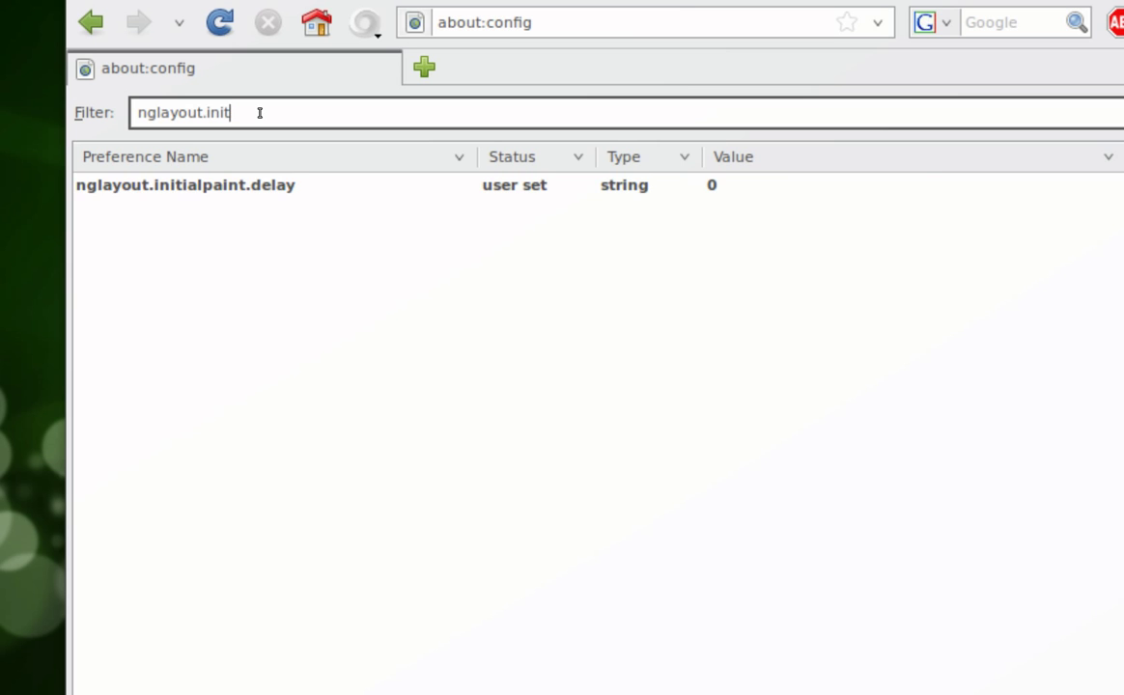
text(ia)
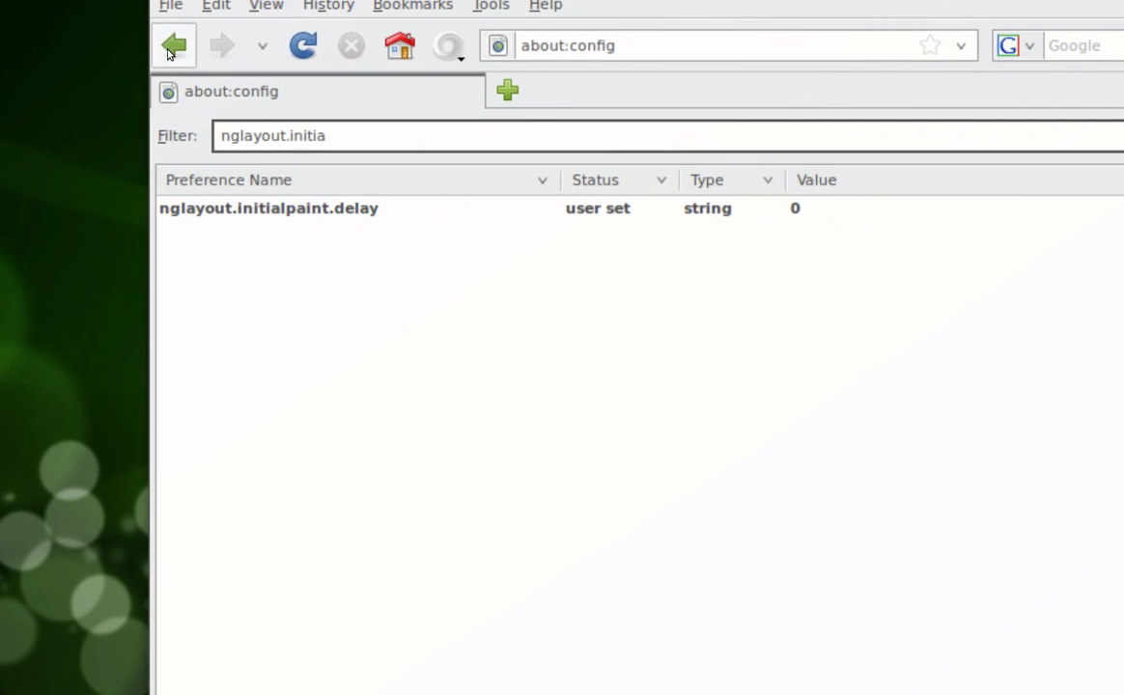
Reopen about:config, confirm content.notify.interval is 0 via a 'content.notify' filter, then clear it.
click(140, 46)
click(208, 42)
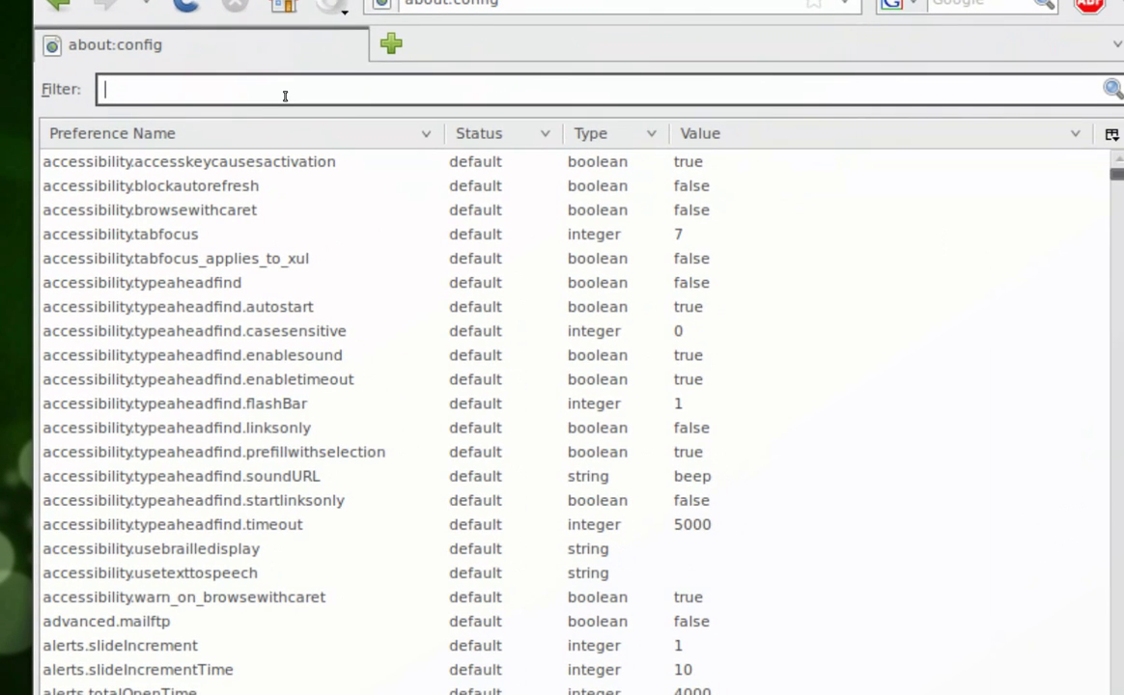
text(conte)
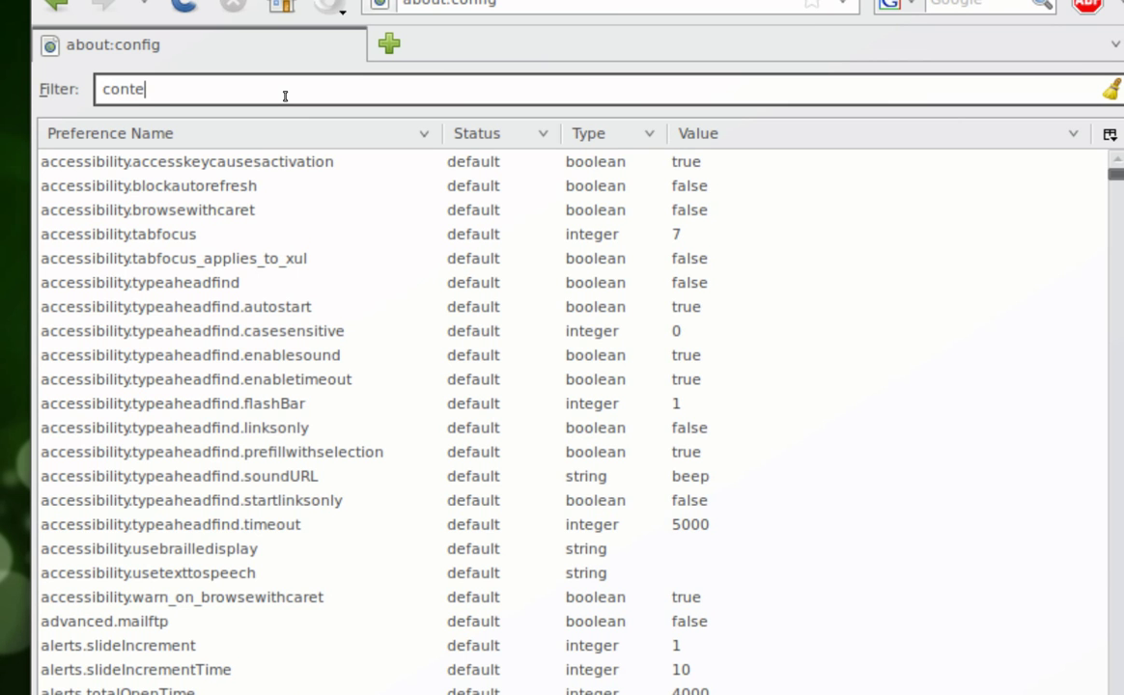
text(nt)
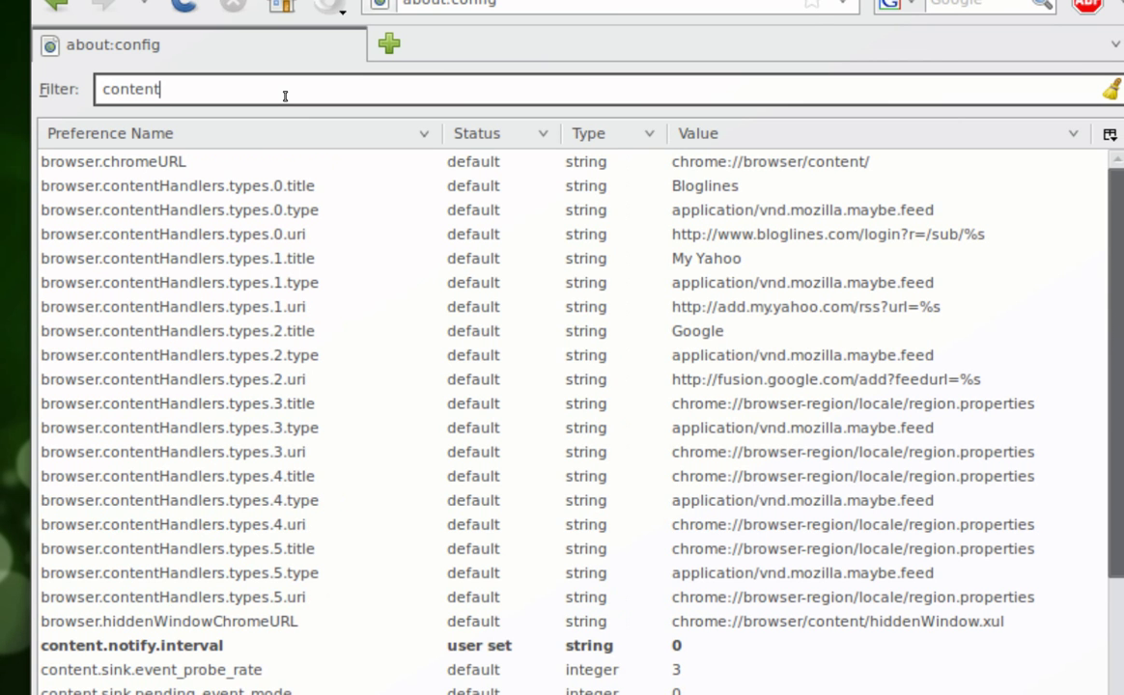
text(.)
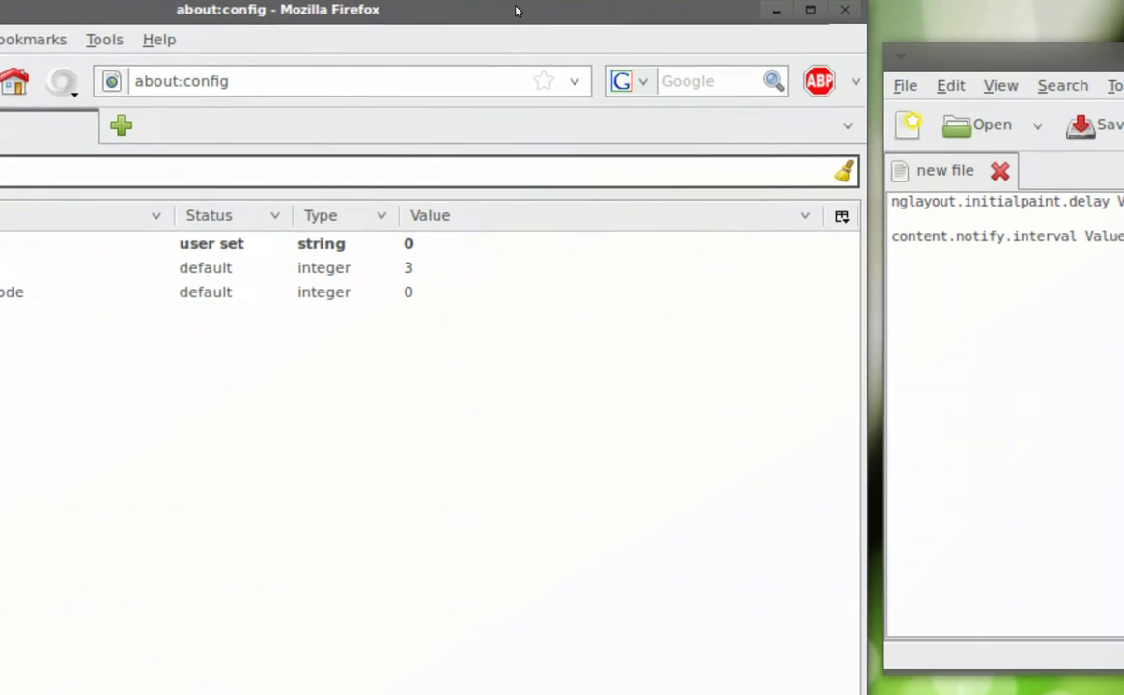
text(noti)
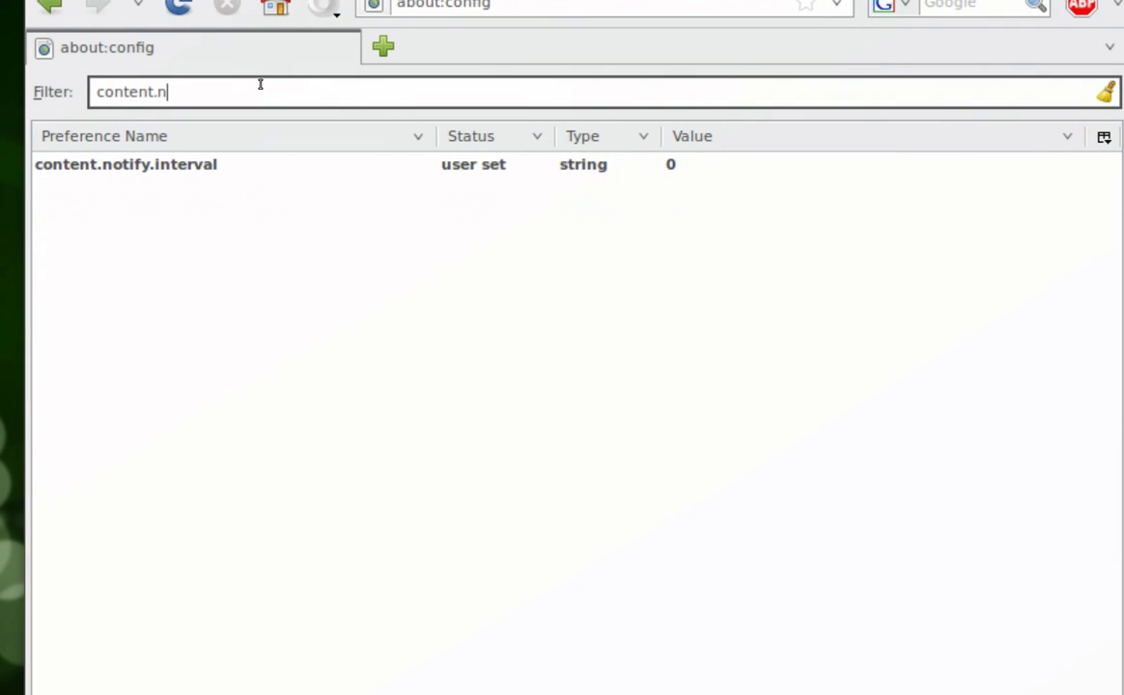
text(fy)
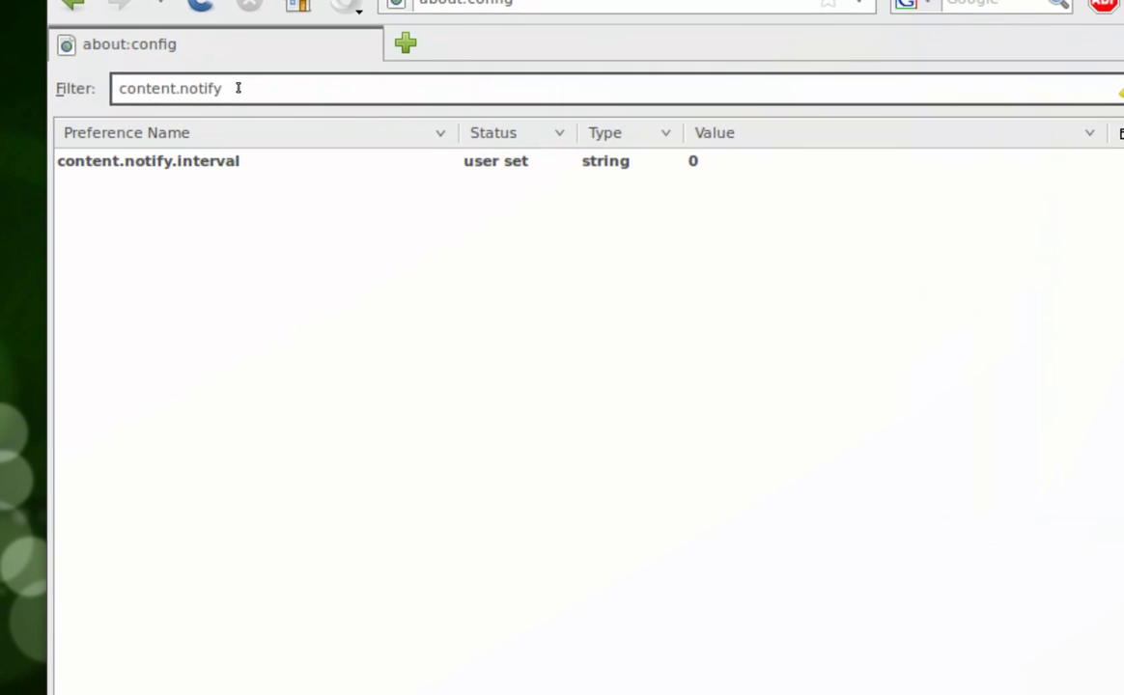
triple_click(238, 88)
key(BackSpace)
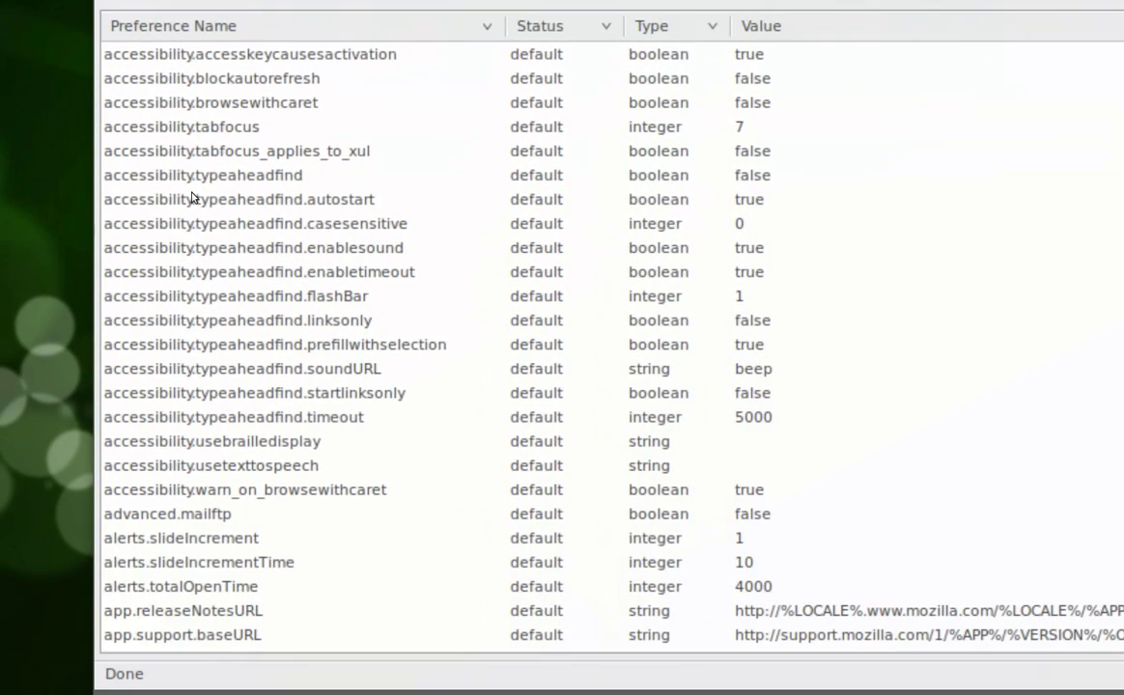
right_click(164, 292)
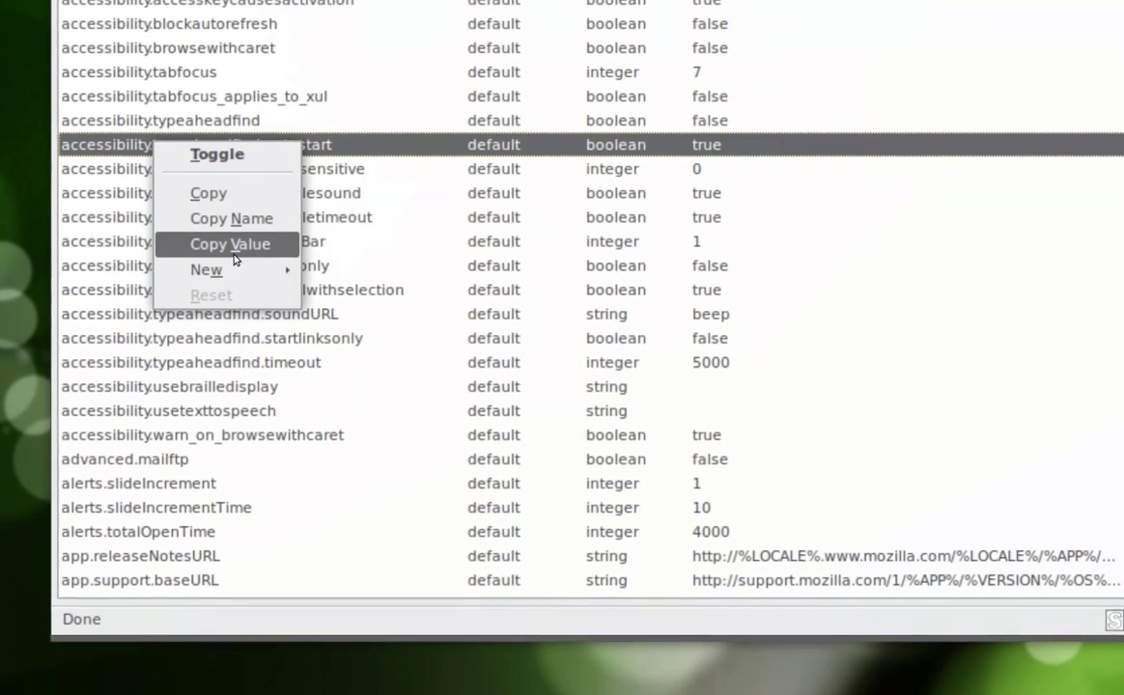
mouse_move(276, 326)
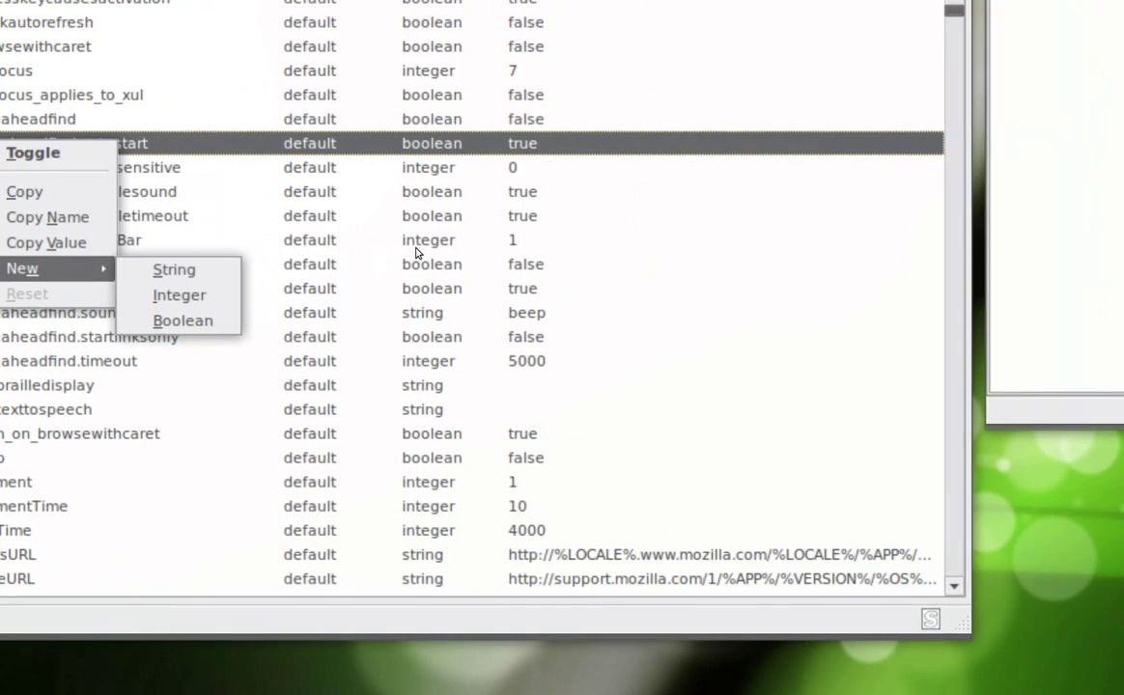
key(Escape)
key(Escape)
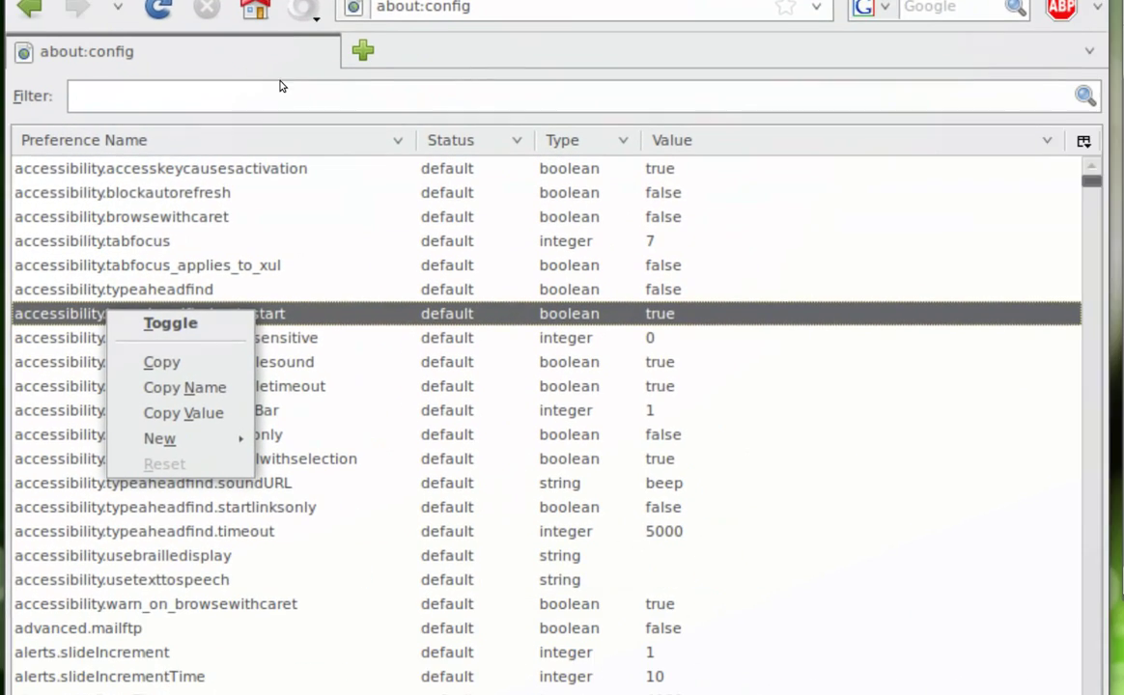
key(Escape)
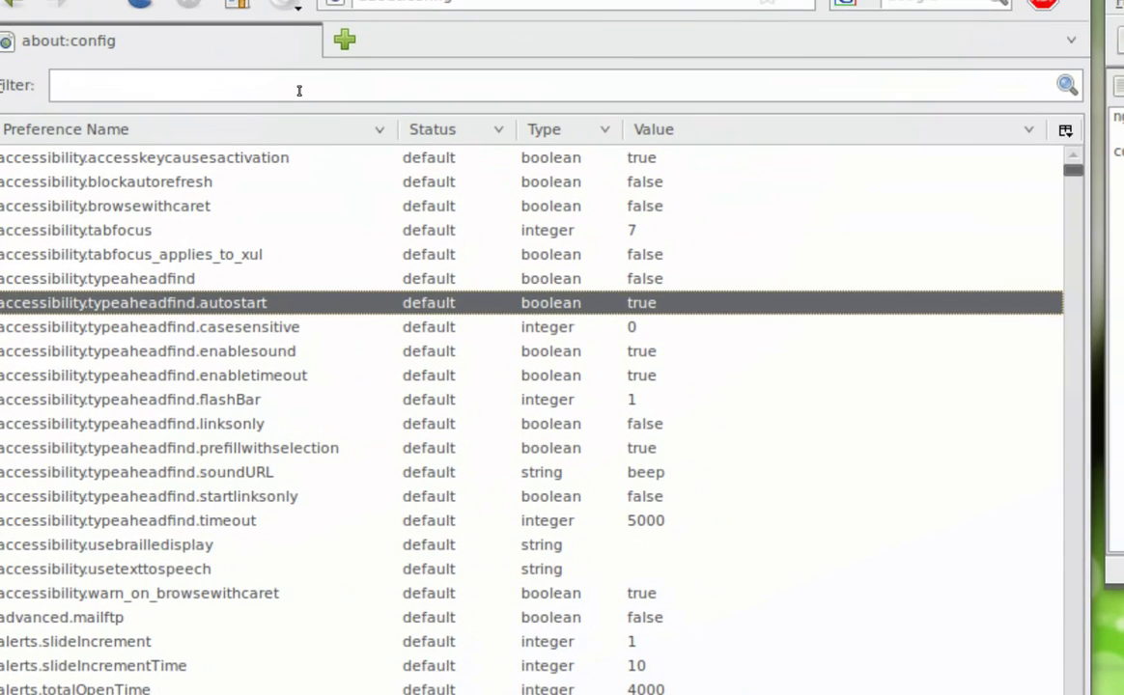